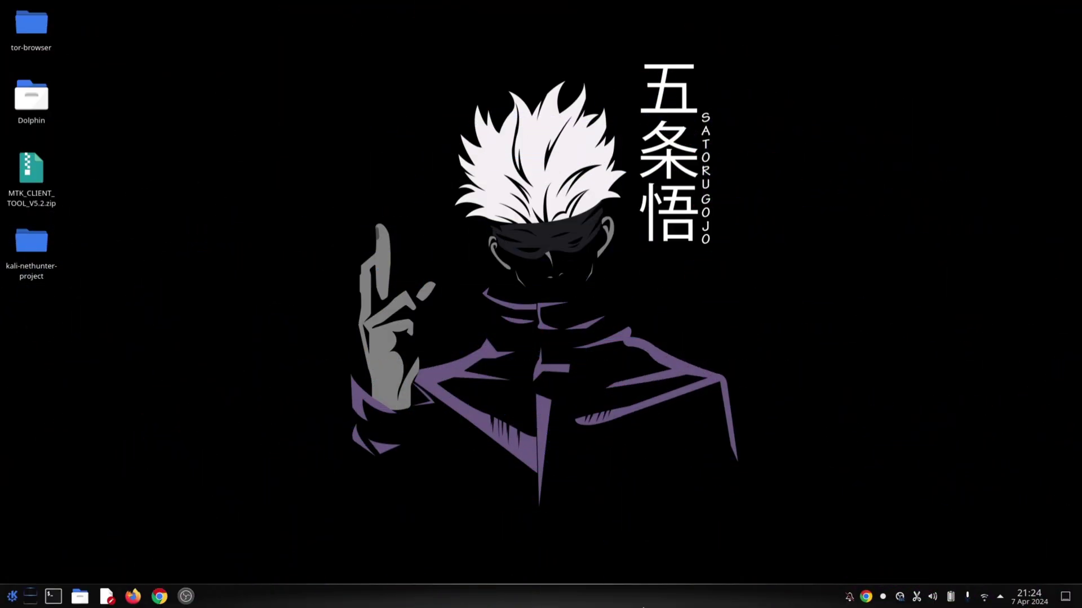
Step: Open Chrome showing the den4uk/andriller GitHub README
click(158, 599)
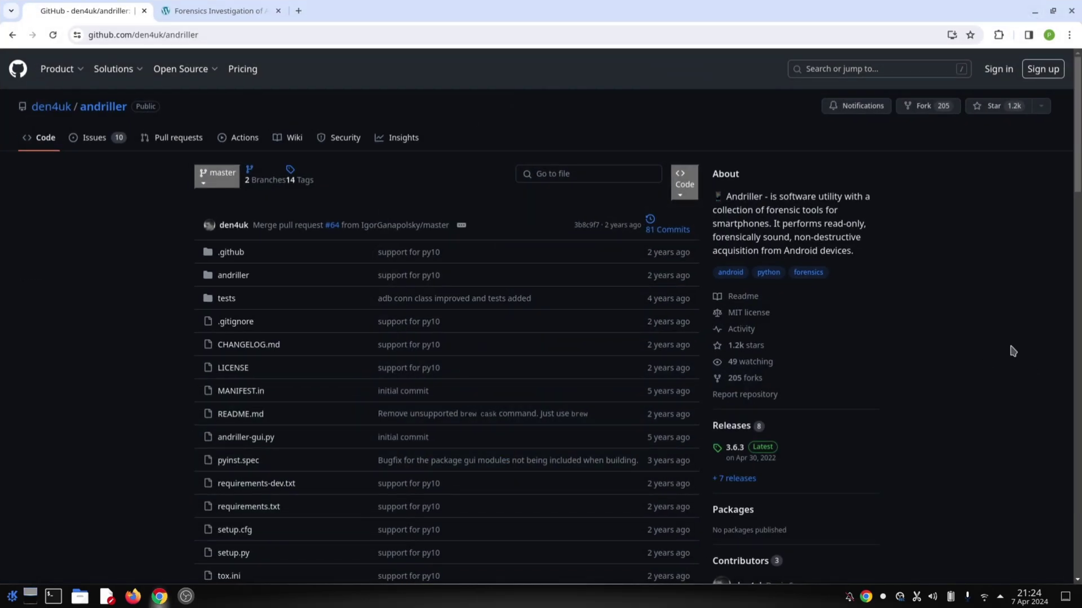
scroll(1014, 351, down, 15)
scroll(1014, 350, down, 5)
scroll(1013, 351, down, 5)
scroll(1014, 351, up, 20)
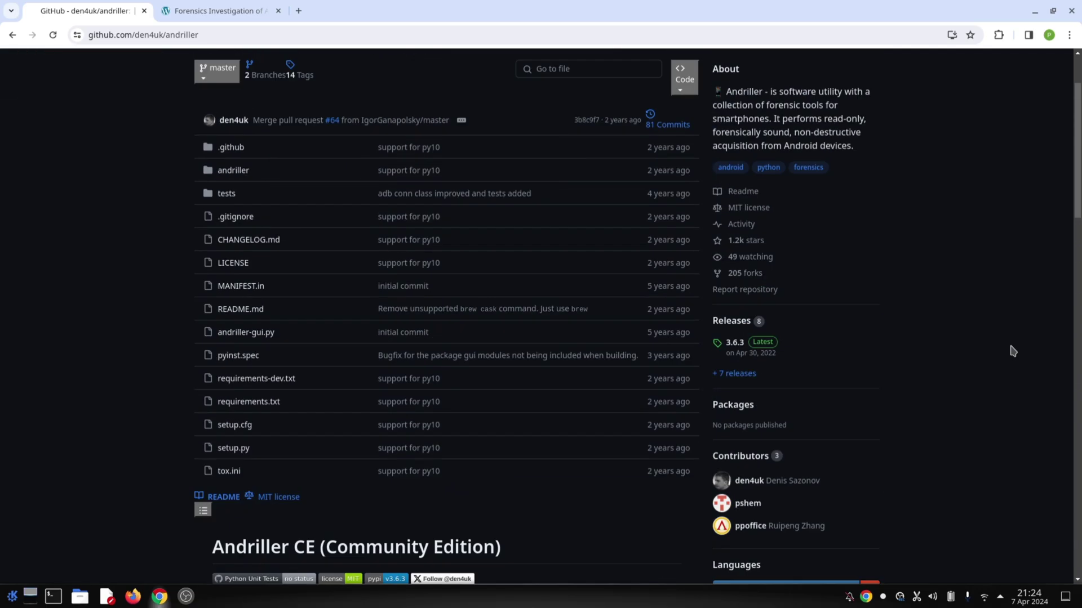
scroll(1014, 351, up, 2)
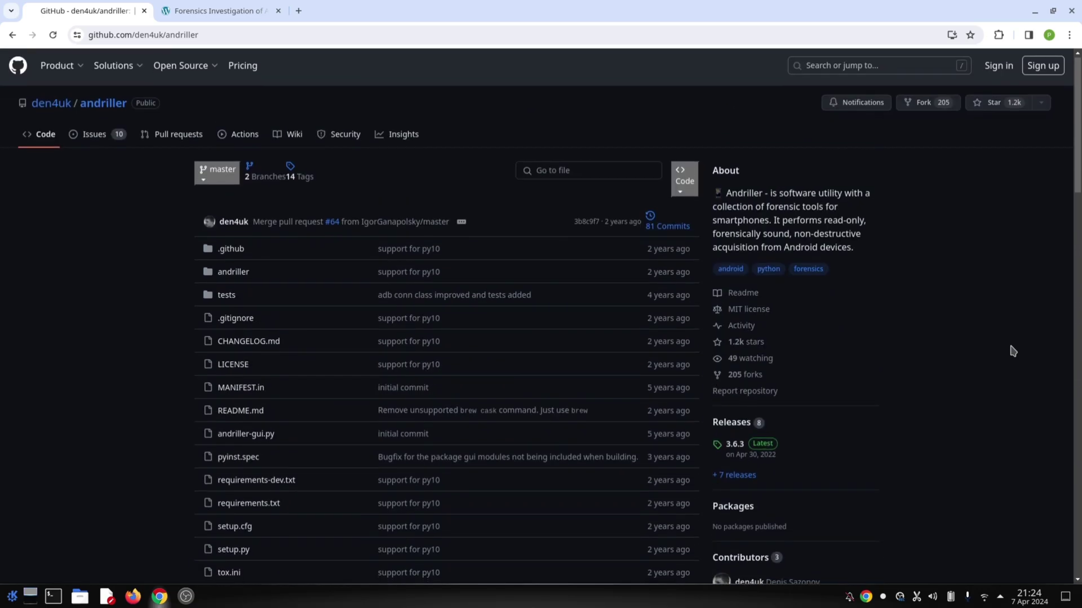
scroll(1014, 350, down, 5)
scroll(1014, 351, down, 5)
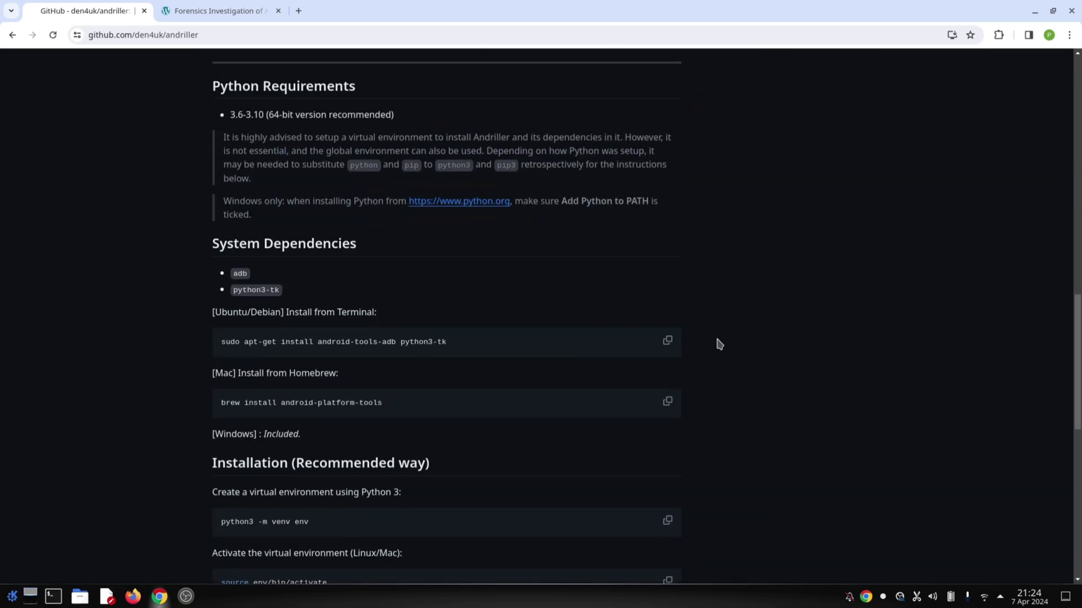
Step: Copy the apt-get dependency command and run it in Konsole with sudo, enlarging the font first
click(667, 341)
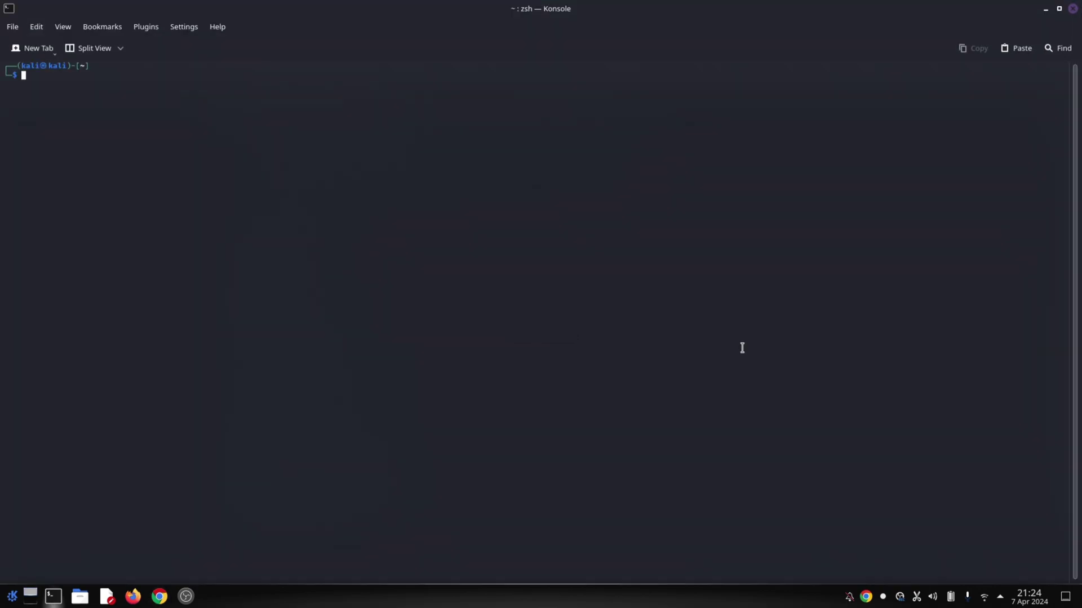
key(ctrl+plus)
key(ctrl+plus)
key(ctrl+plus)
key(ctrl+plus)
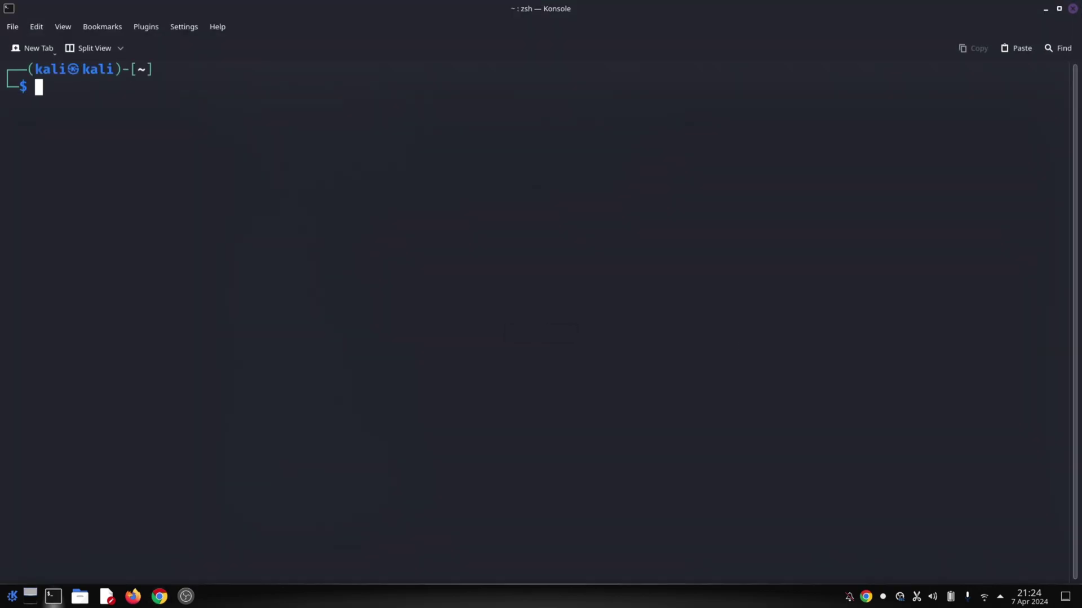
key(ctrl+shift+v)
key(Return)
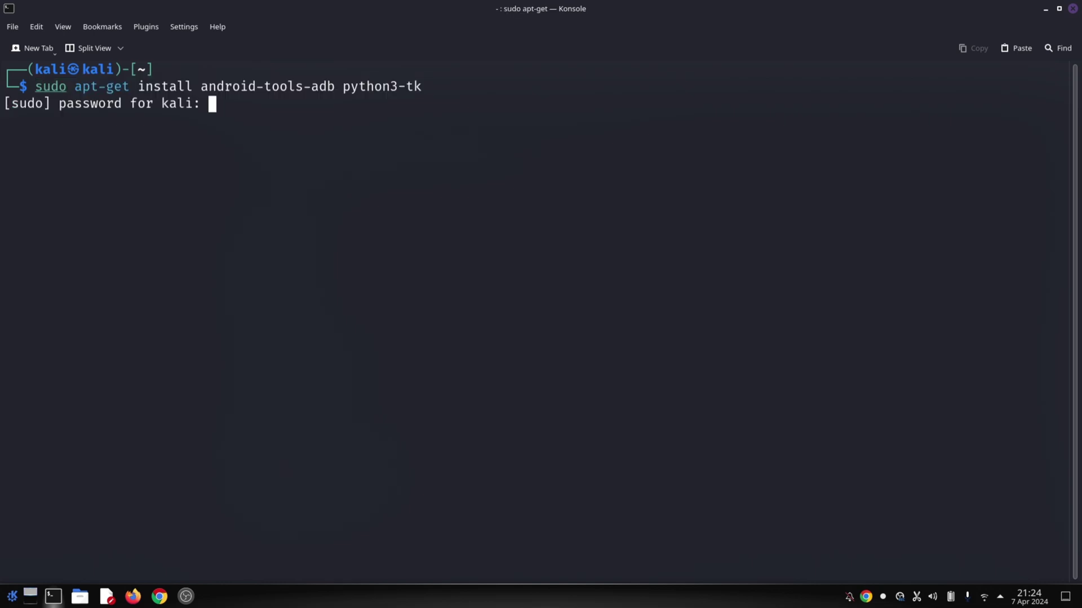
key(Return)
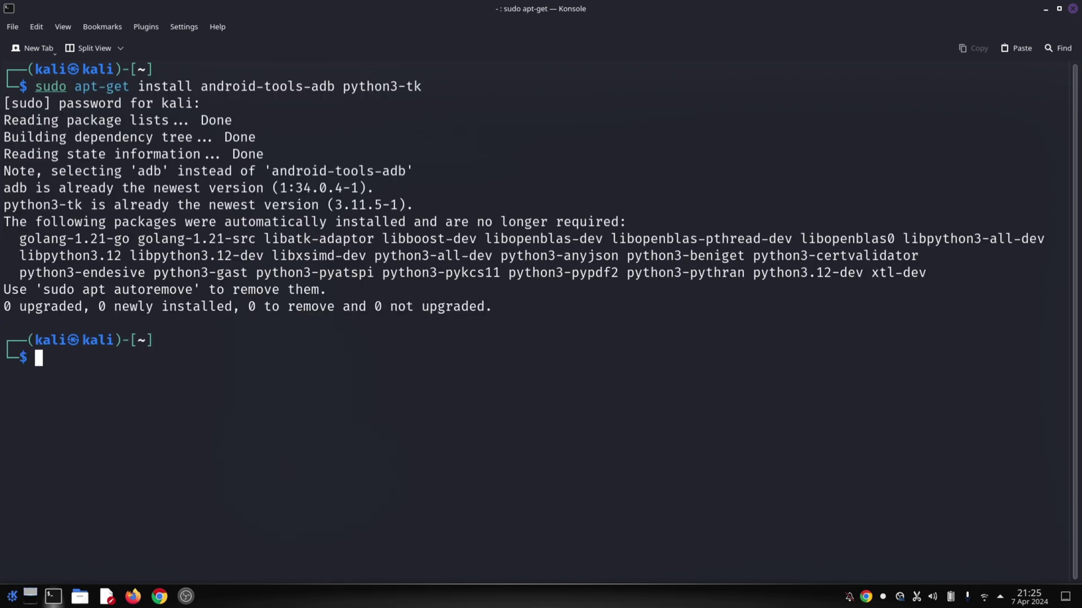
Step: Create a Python virtual environment named env with 'python3 -m venv env'
key(alt+Tab)
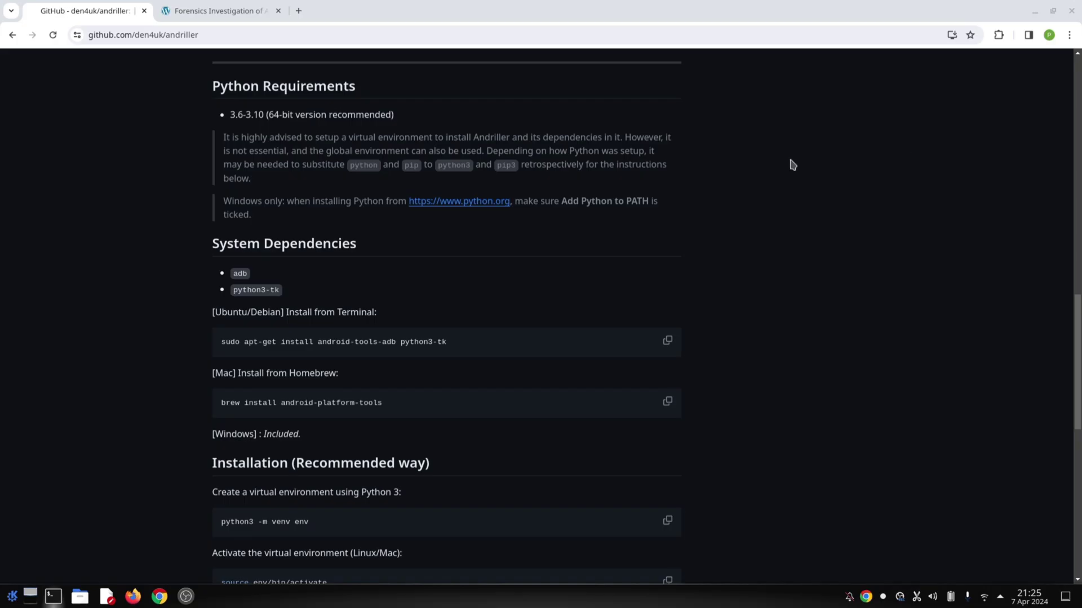
scroll(685, 283, down, 4)
scroll(676, 292, up, 1)
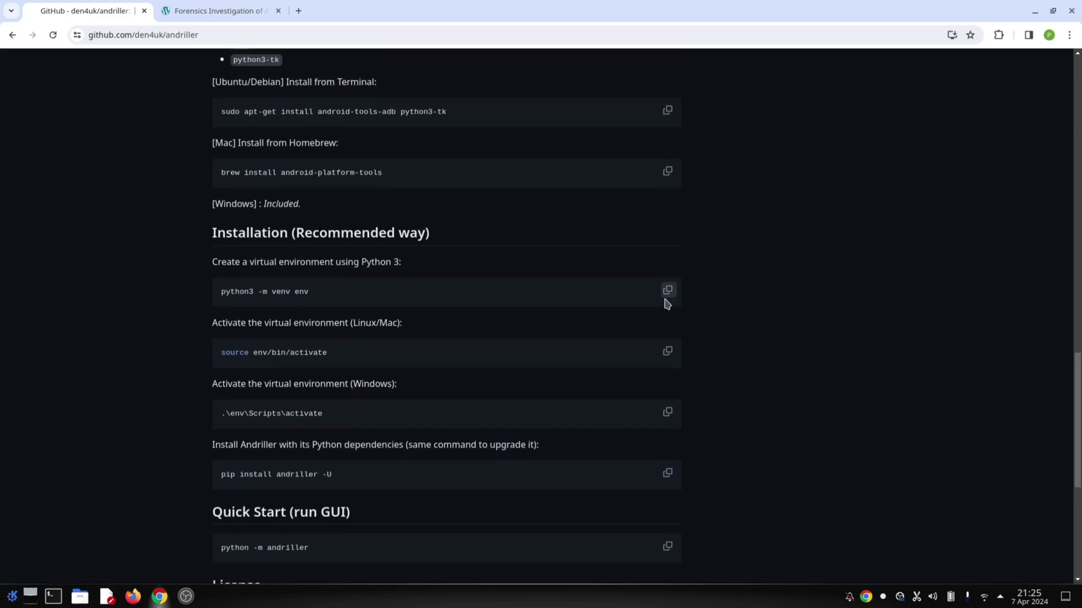
click(50, 599)
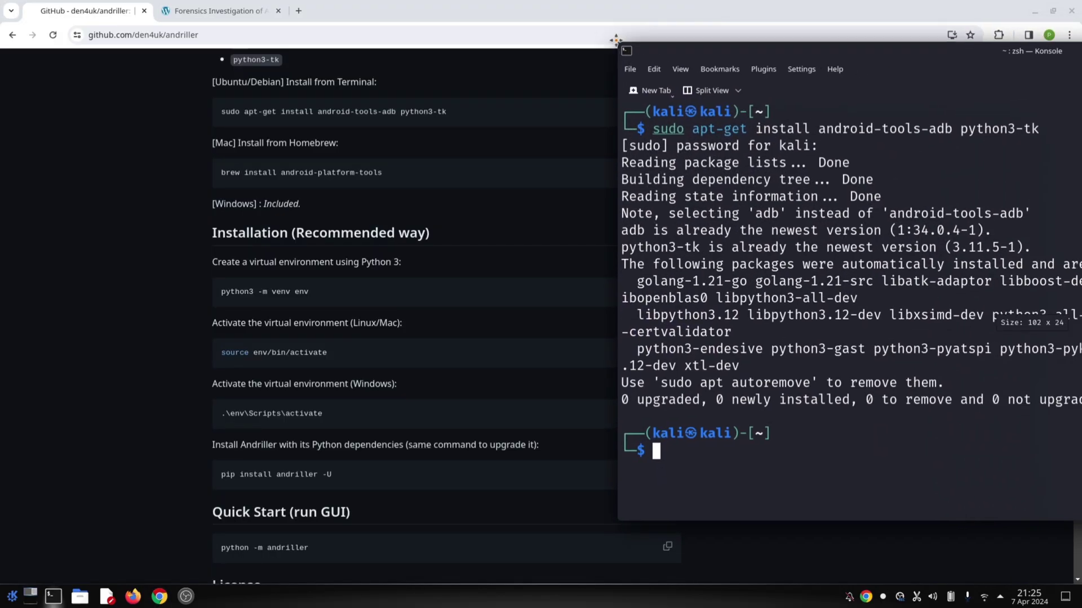
drag(608, 19, 836, 38)
click(573, 295)
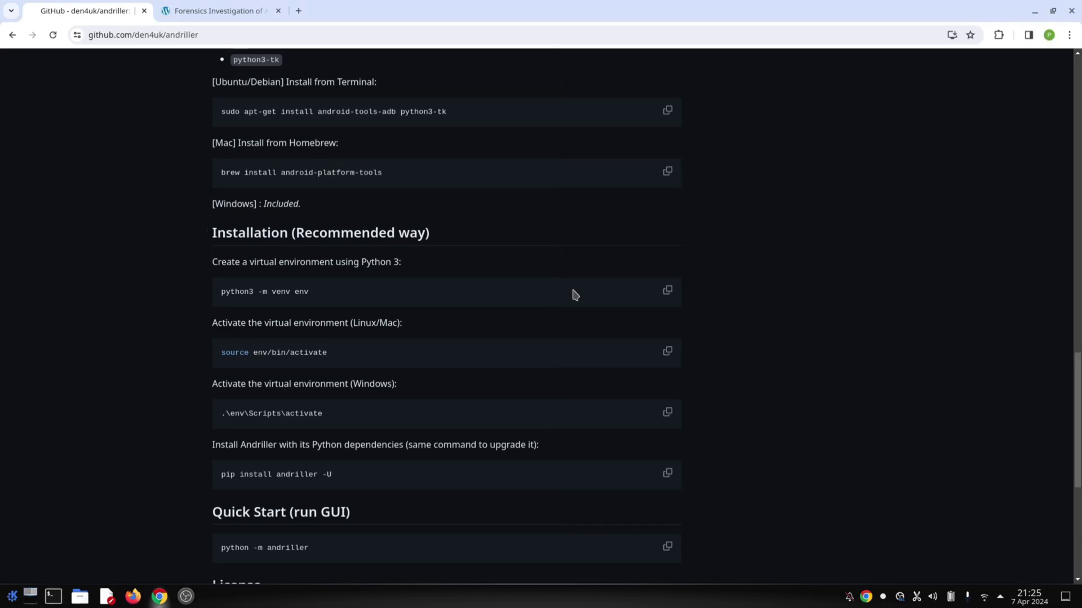
click(668, 292)
click(52, 597)
key(ctrl+shift+v)
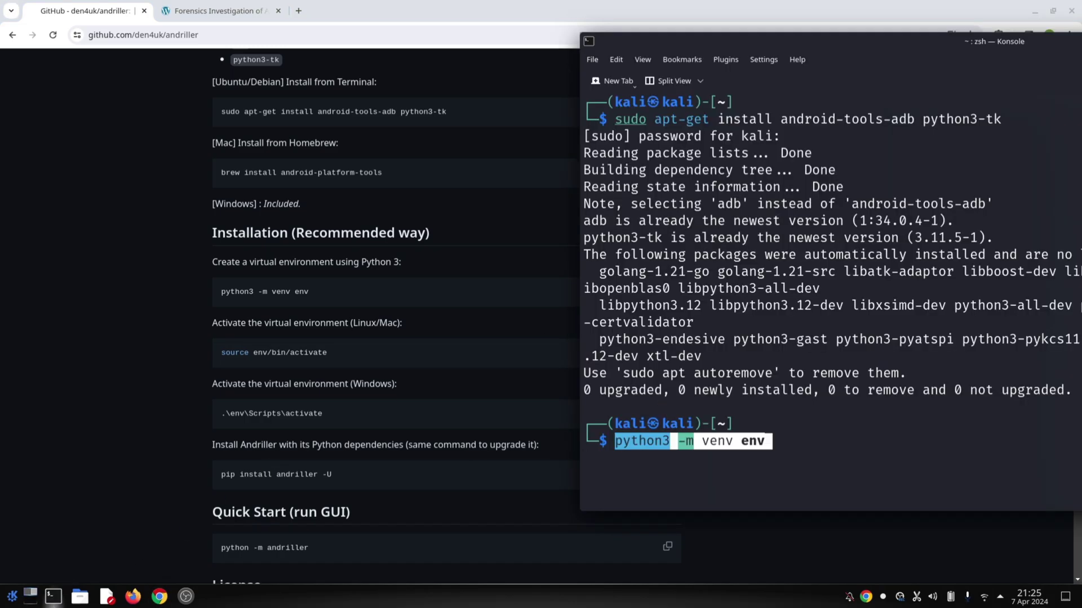
key(Return)
Step: Activate the environment with 'source env/bin/activate'
drag(850, 51, 698, 41)
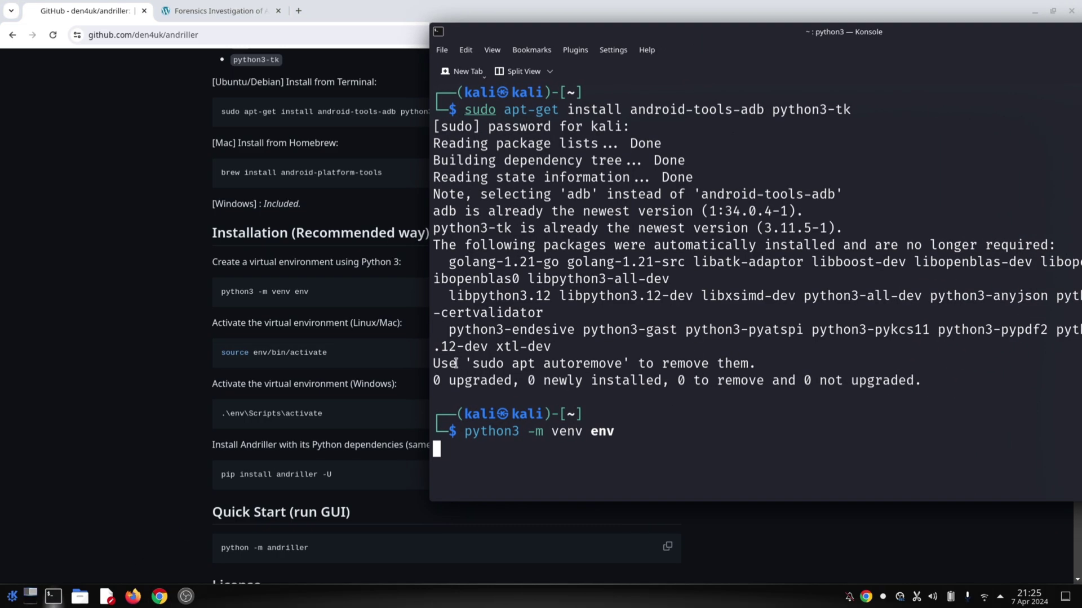
click(359, 363)
click(668, 352)
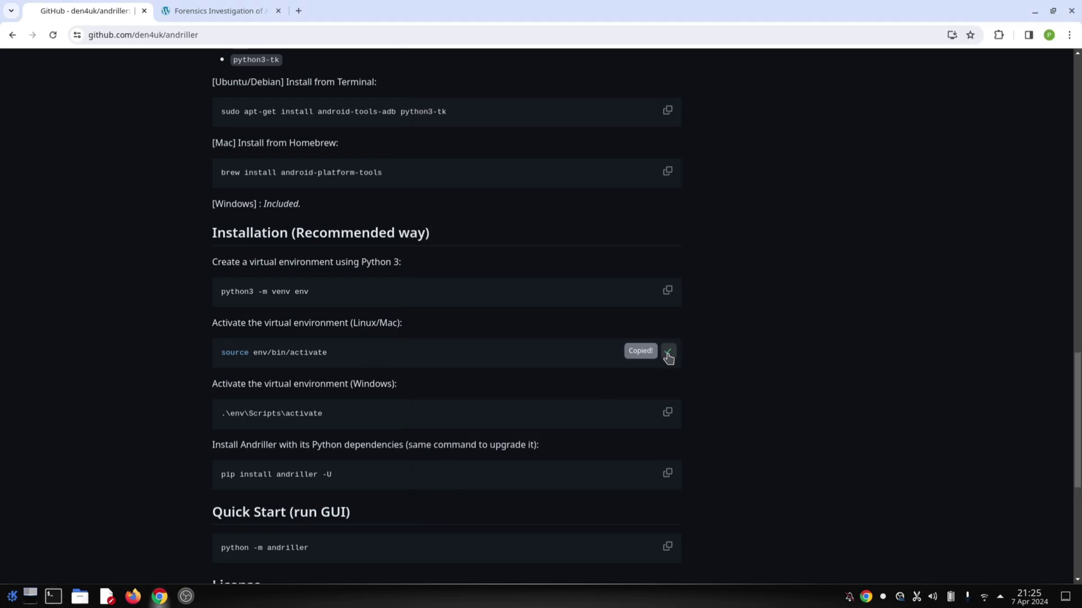
key(alt+Tab)
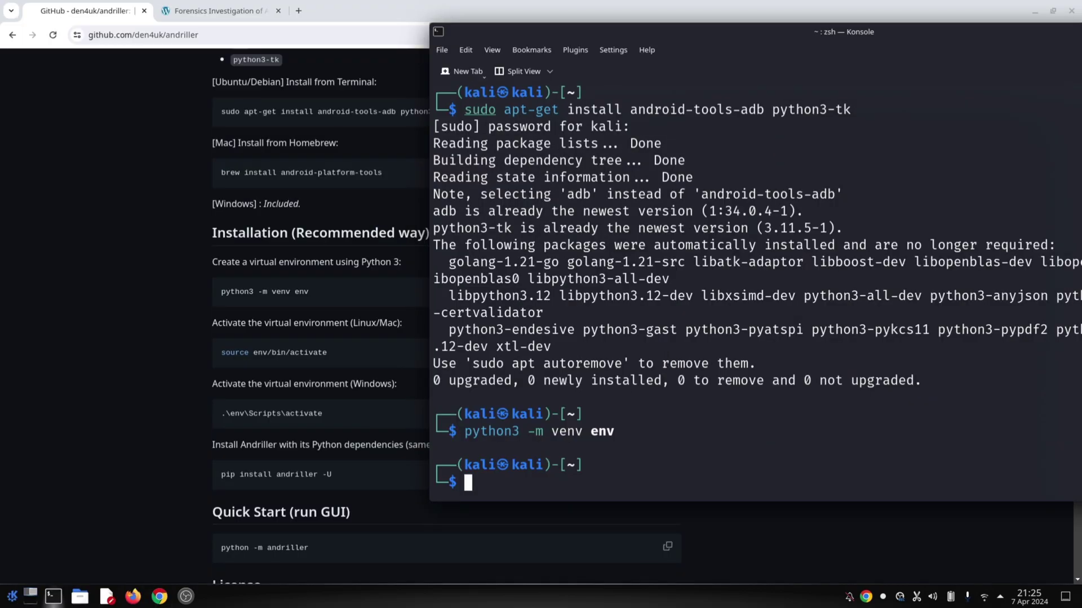
key(ctrl+shift+v)
key(Return)
Step: Run the README's Windows activation command, which fails with command not found
click(370, 426)
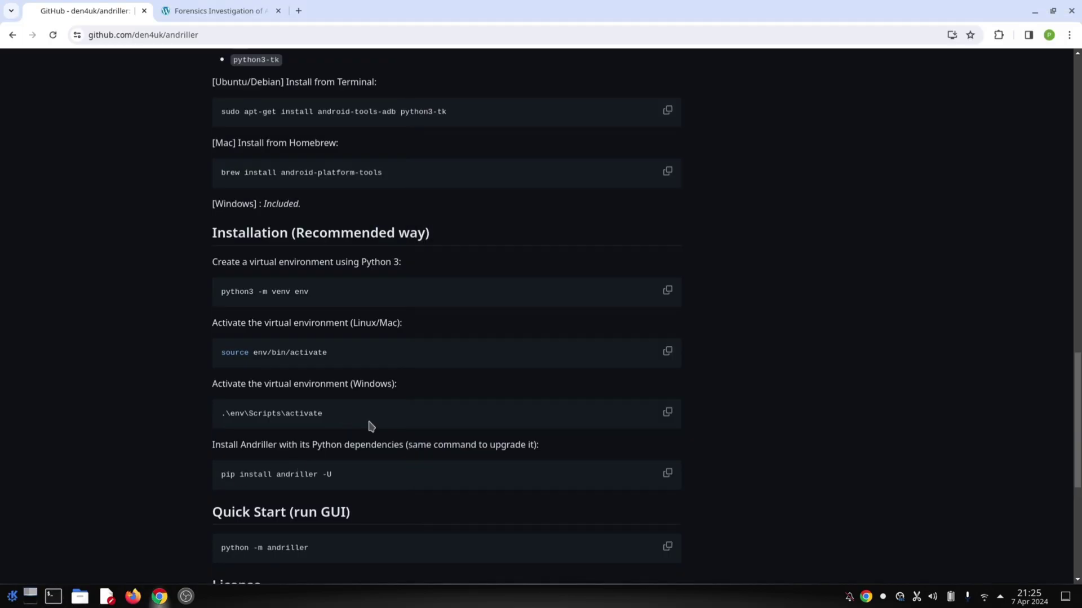
click(660, 414)
key(alt+Tab)
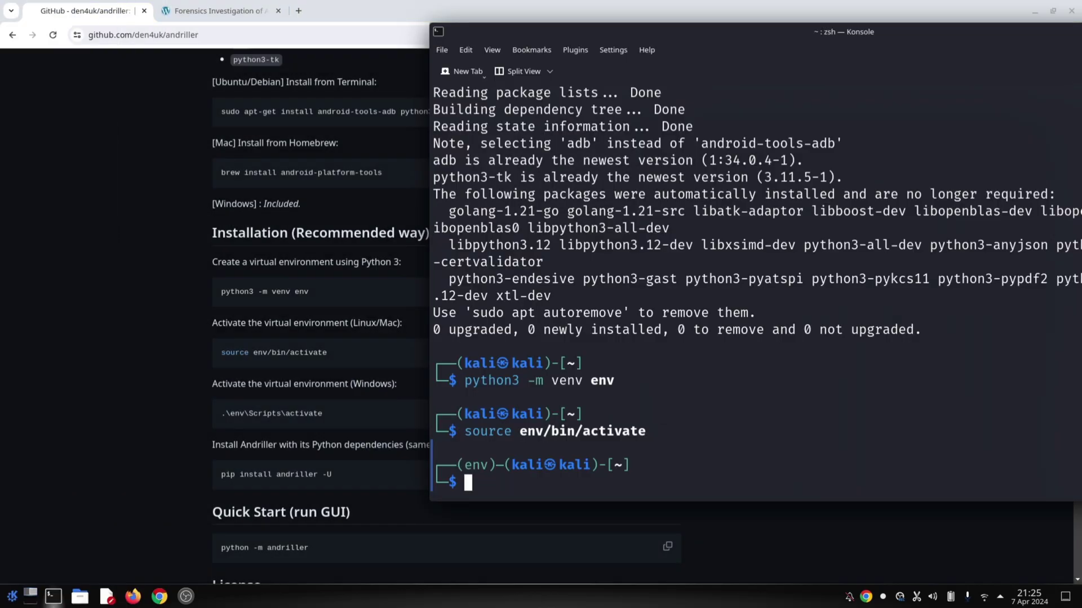
key(ctrl+shift+v)
key(Return)
Step: Recall the failed command and erase it, leaving an empty (env) prompt
key(Up)
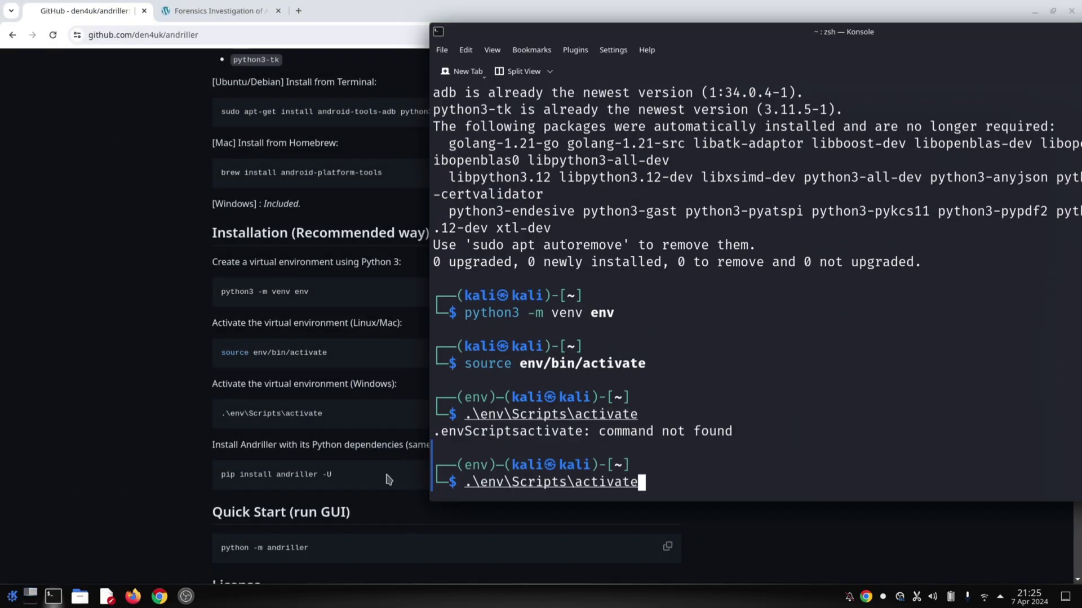
key(Left)
key(Left)
key(Left)
key(Left)
key(Left)
key(Left)
key(Left)
key(Left)
key(Right)
key(Right)
key(Right)
key(Right)
key(Right)
key(Right)
key(BackSpace)
key(BackSpace)
key(BackSpace)
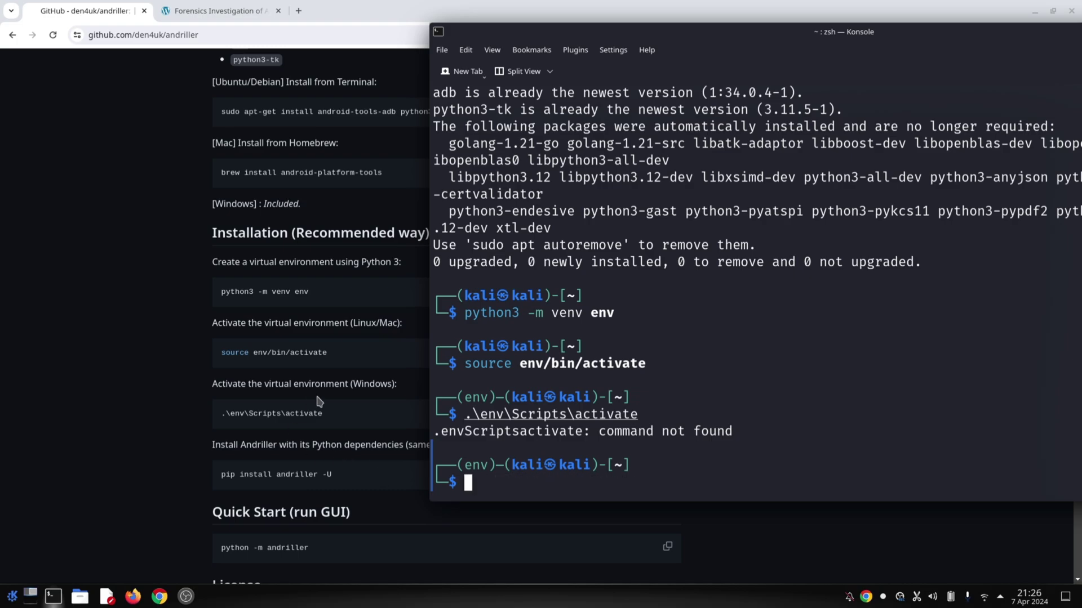
drag(348, 384, 394, 386)
click(400, 394)
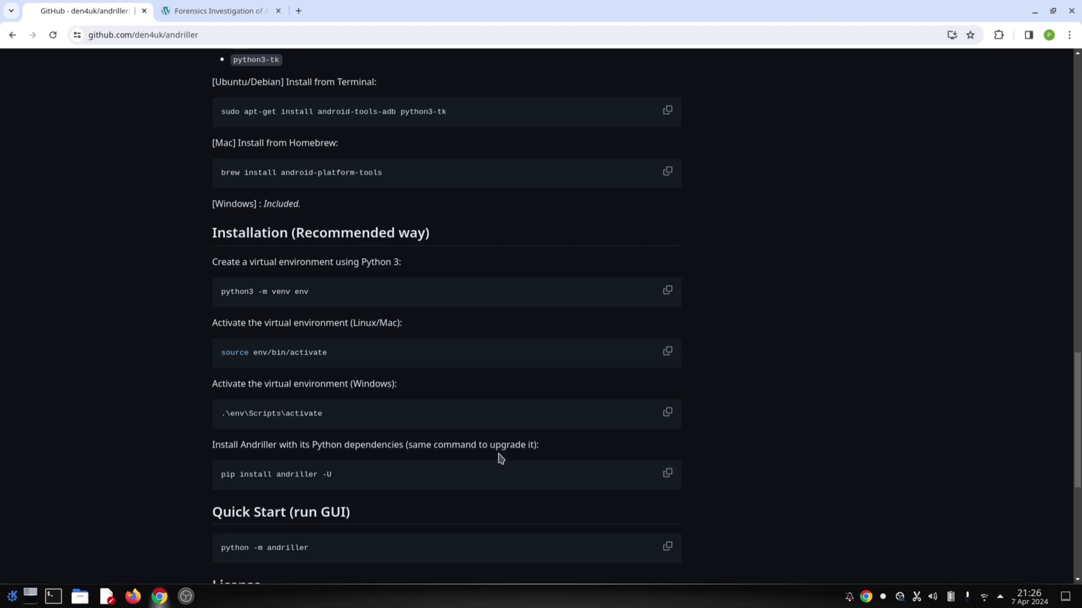
scroll(522, 467, down, 1)
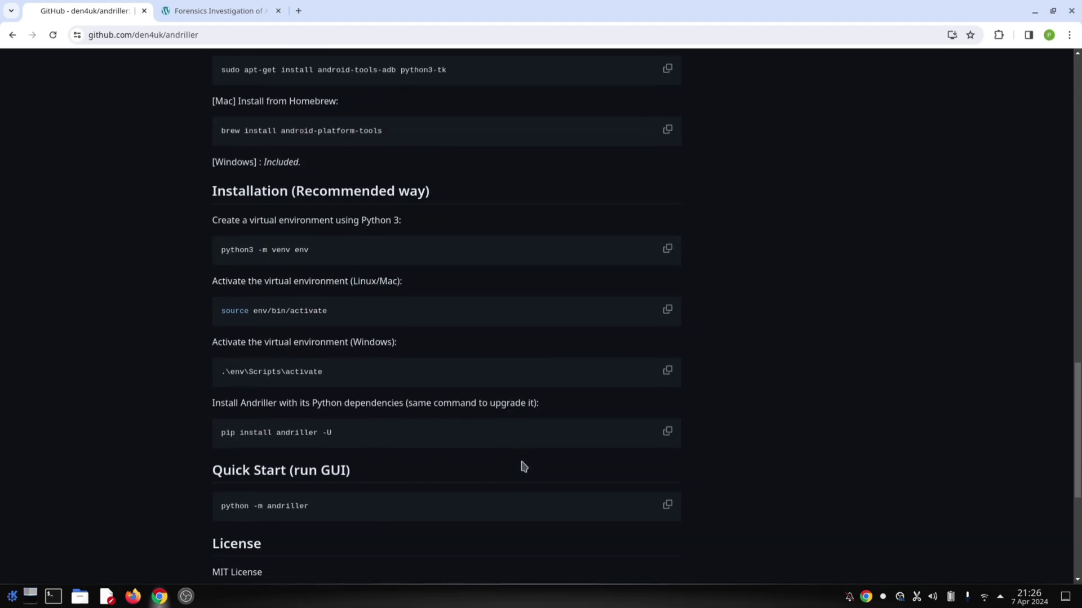
Step: Run 'pip install andriller -U', which reports all requirements already satisfied
click(668, 428)
key(alt+Tab)
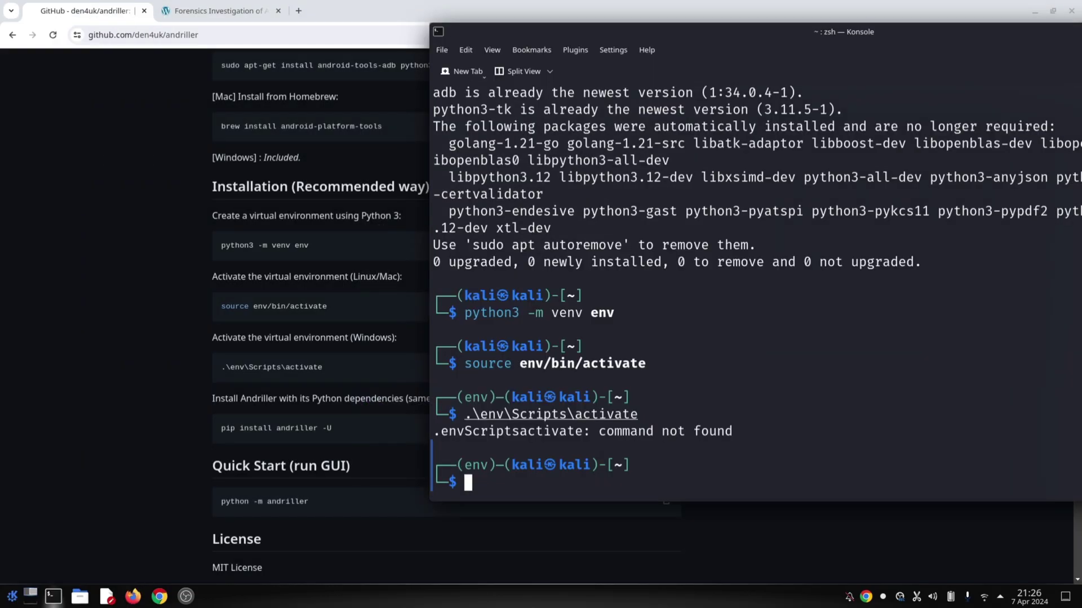
key(ctrl+shift+v)
key(Return)
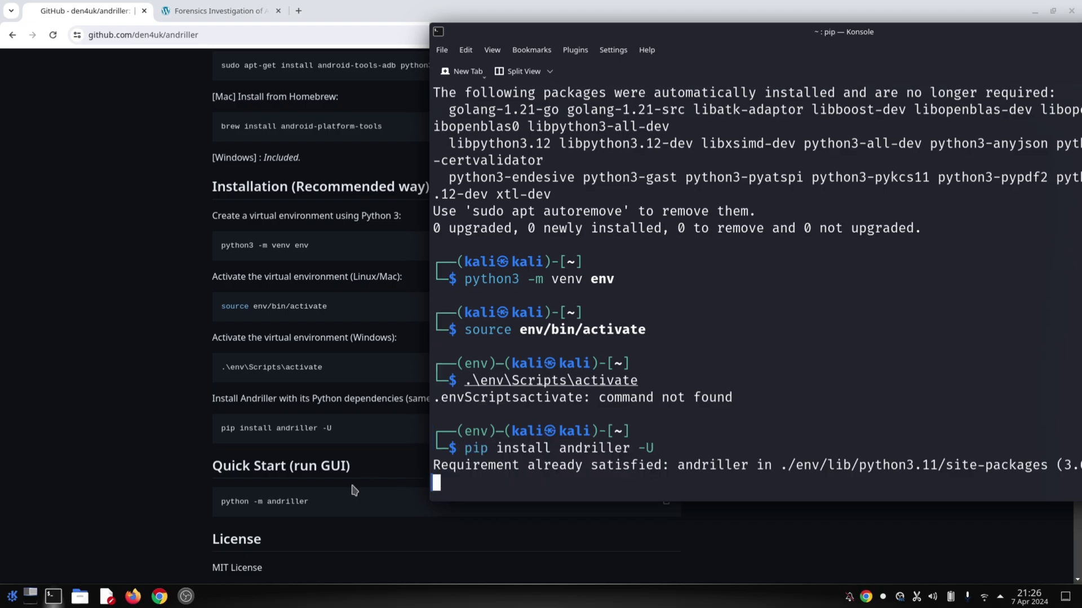
Step: Launch Andriller CE 3.6.3 with 'python -m andriller'
click(353, 491)
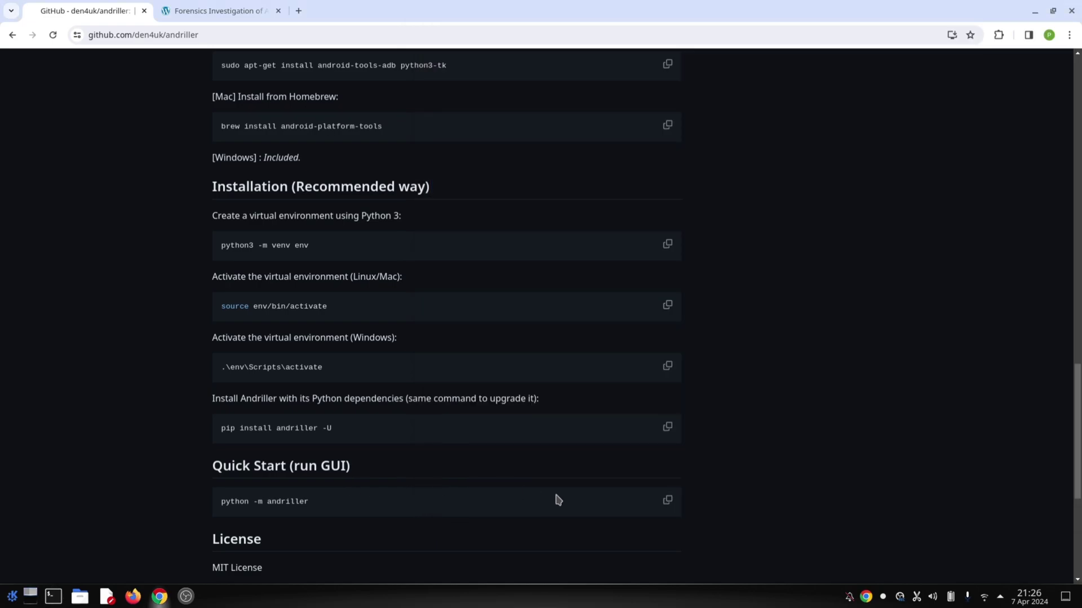
click(666, 502)
key(alt+Tab)
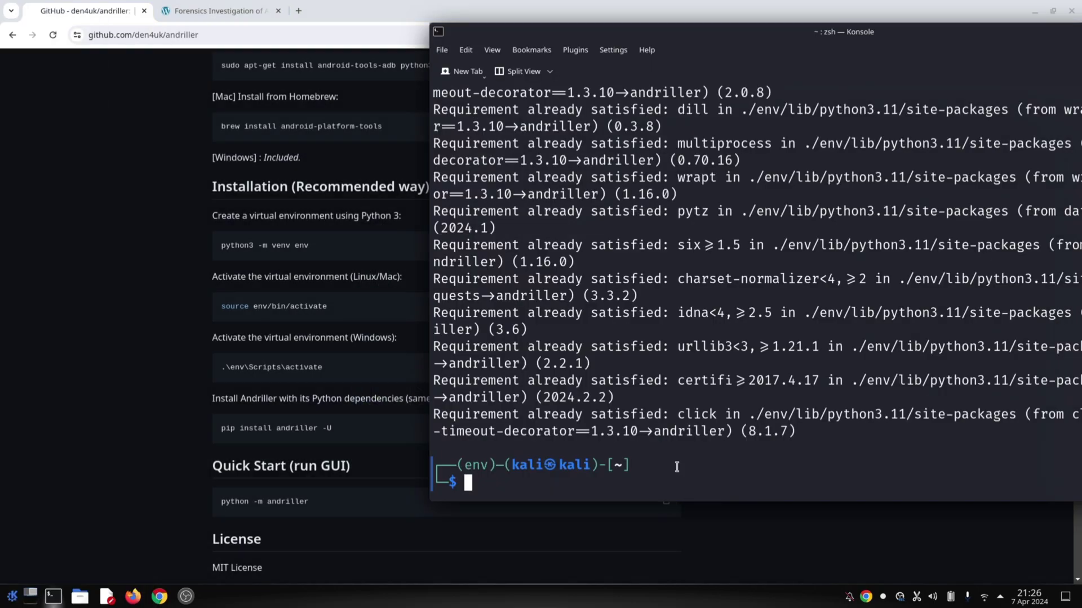
key(ctrl+shift+v)
key(Return)
scroll(314, 430, up, 5)
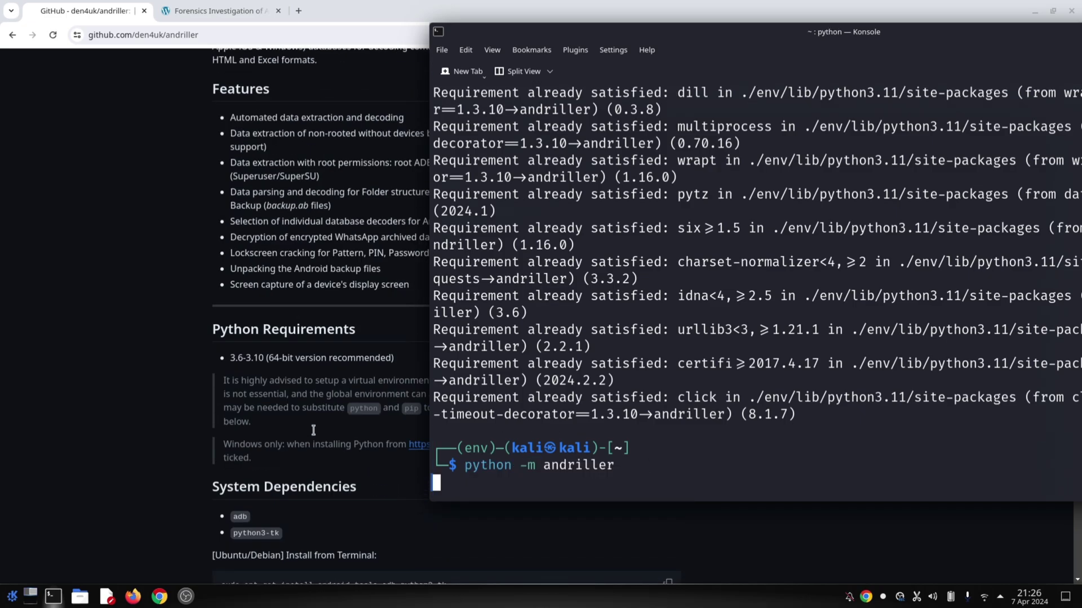
scroll(313, 430, down, 8)
scroll(313, 430, up, 20)
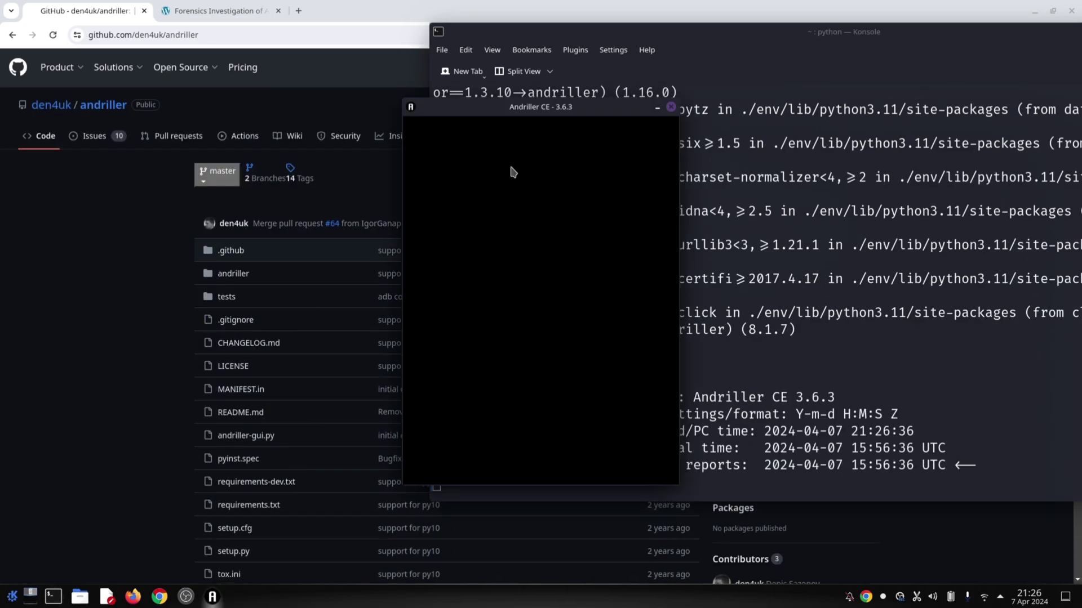
drag(1009, 34, 782, 65)
Step: Uncover the Andriller CE window, browse its menus, then close it
click(995, 58)
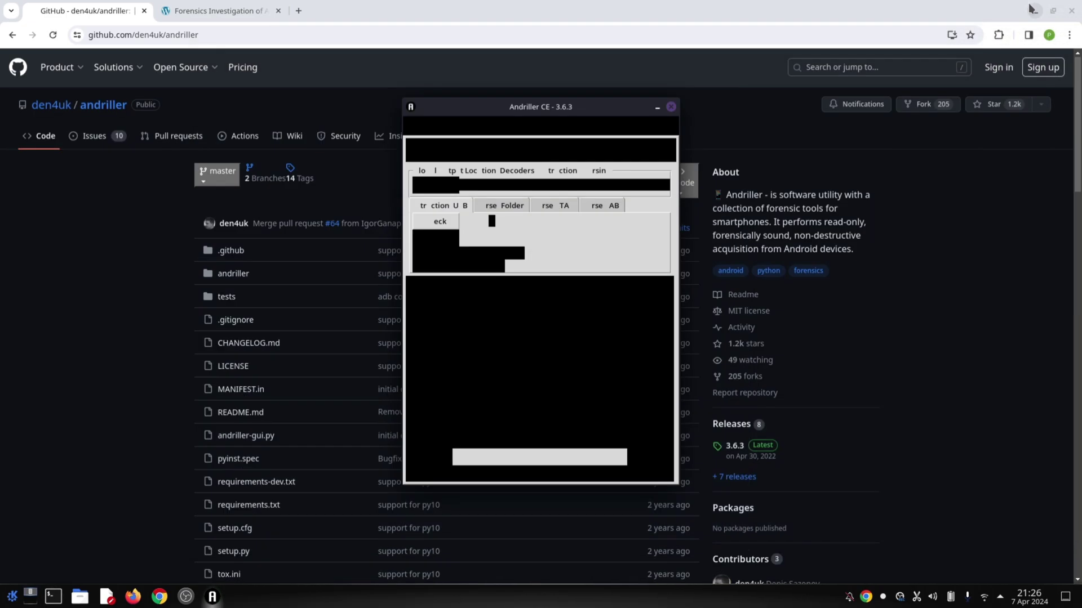
click(1038, 13)
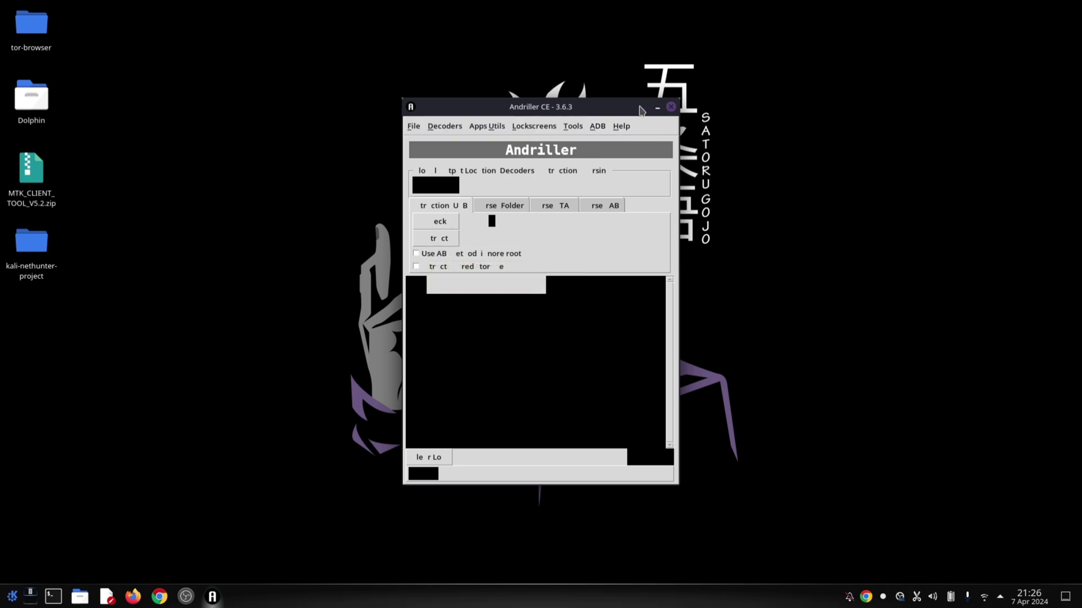
click(413, 126)
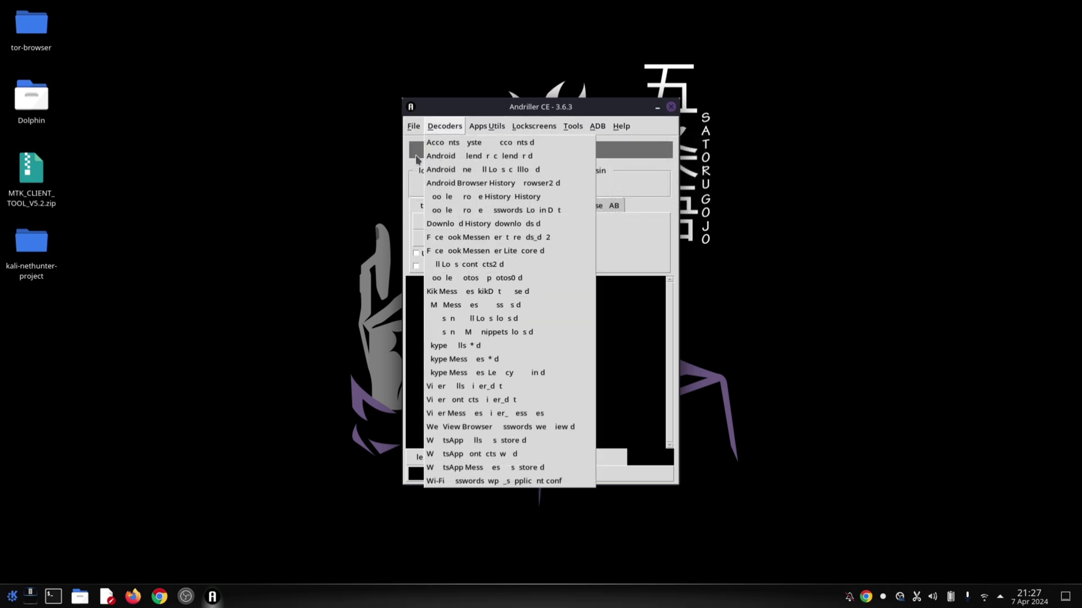
click(674, 110)
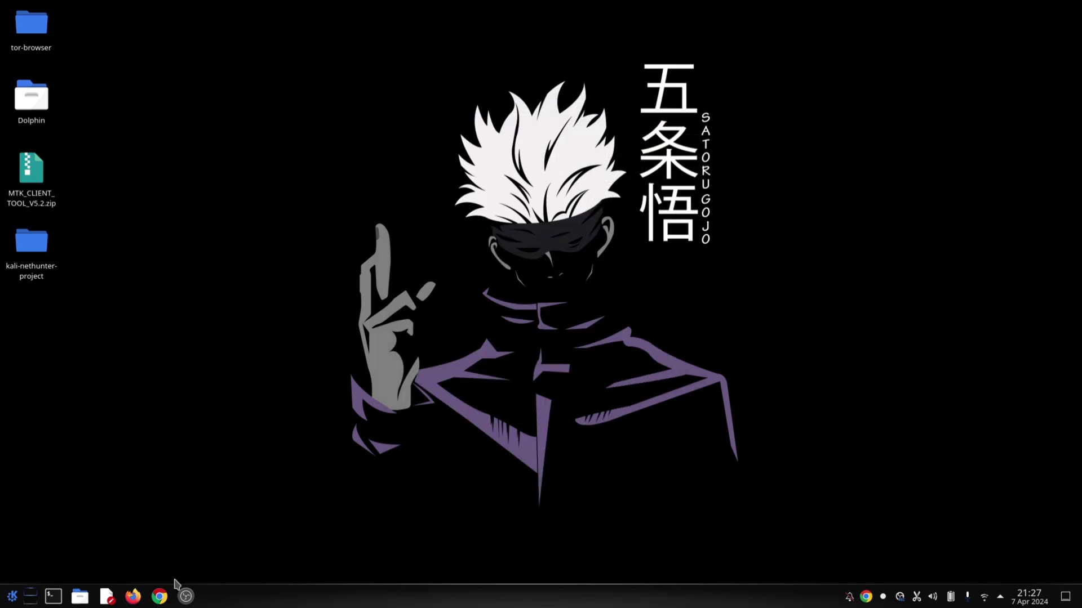
Step: Return to Konsole and rerun 'python -m andriller' to reopen Andriller CE
click(52, 597)
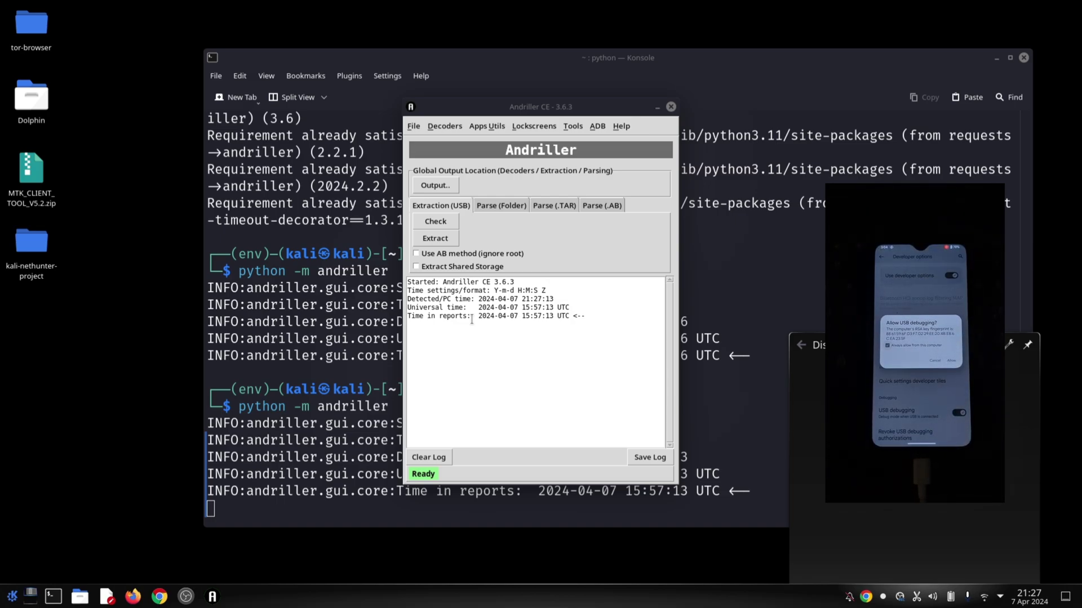
Step: Detect phone e3d79d97 and tick 'Use AB method (ignore root)'
click(439, 223)
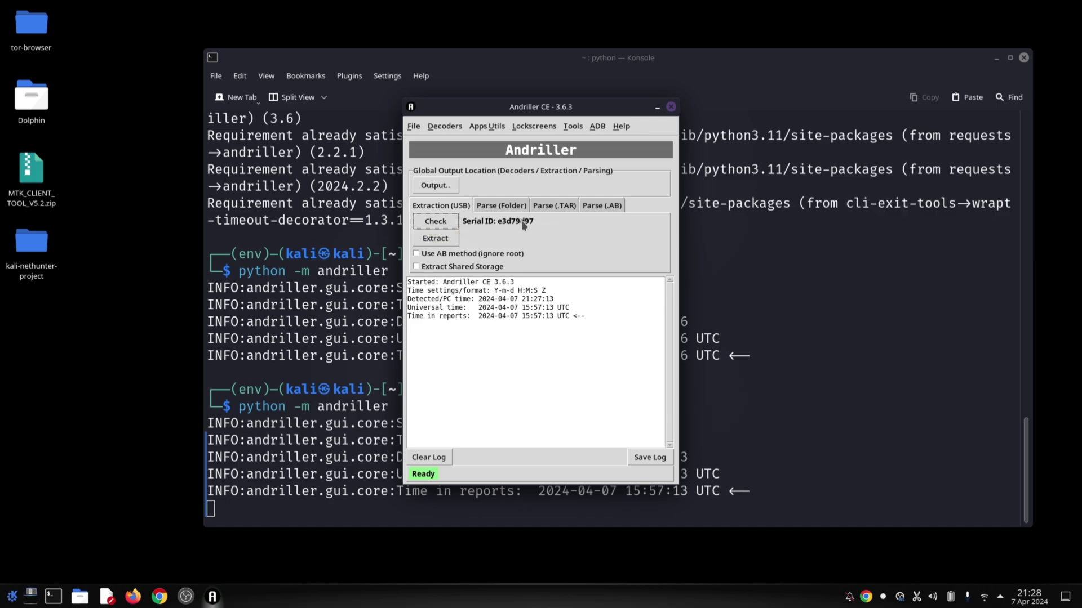
click(995, 58)
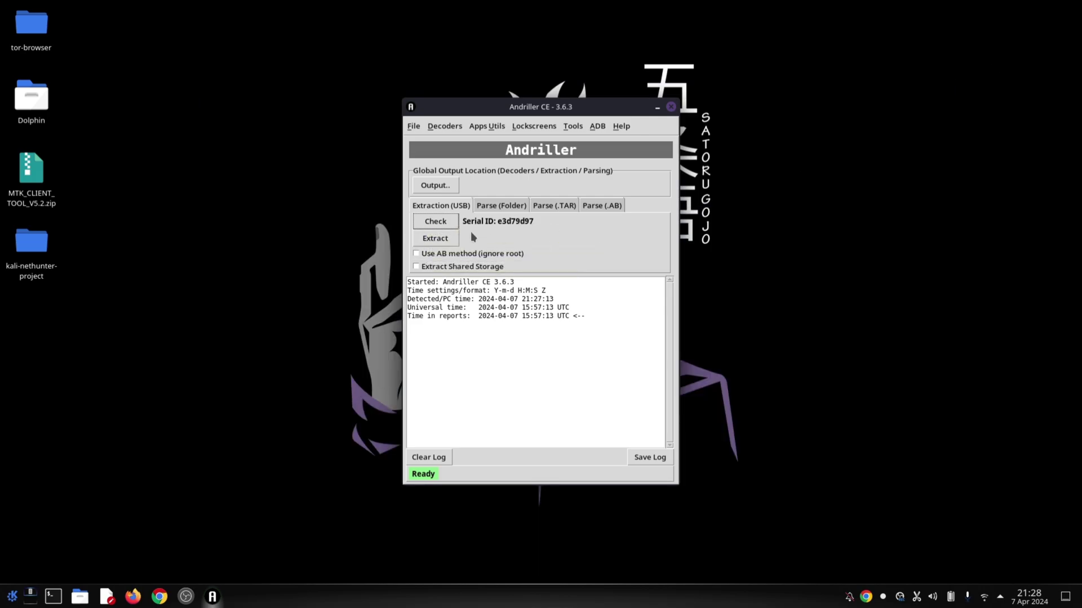
click(448, 254)
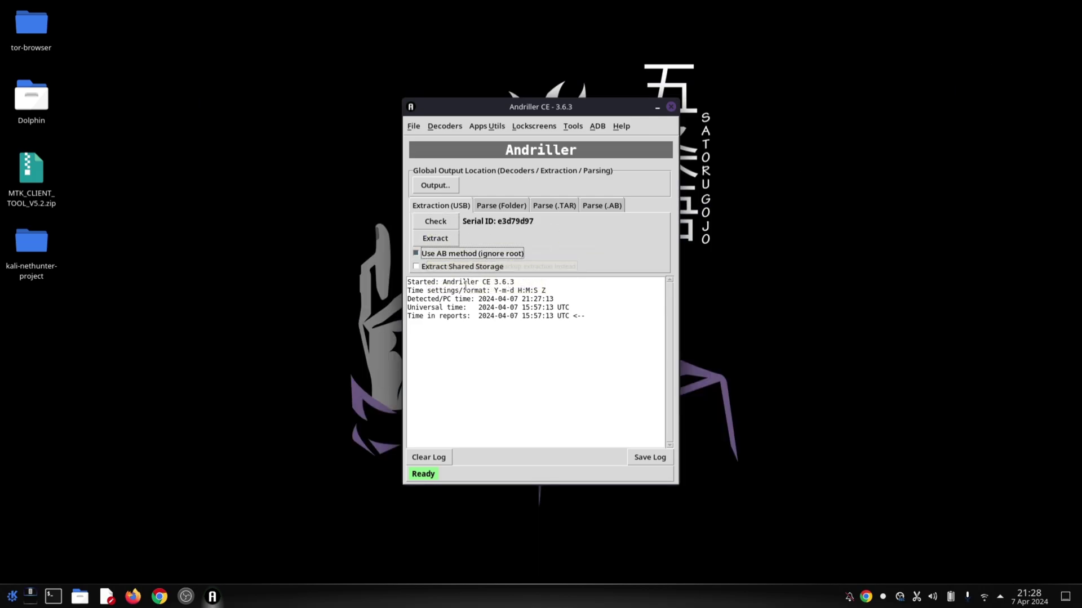
Step: Browse the Folder, TAR and AB parse tabs, then start extraction from Extraction (USB)
click(500, 205)
click(554, 206)
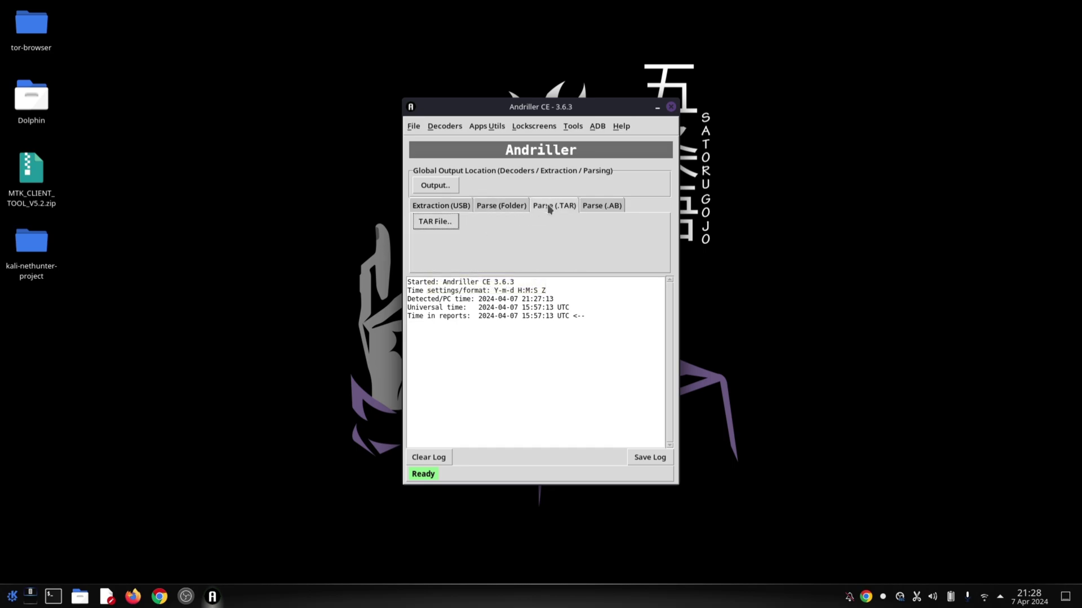
click(602, 205)
click(460, 207)
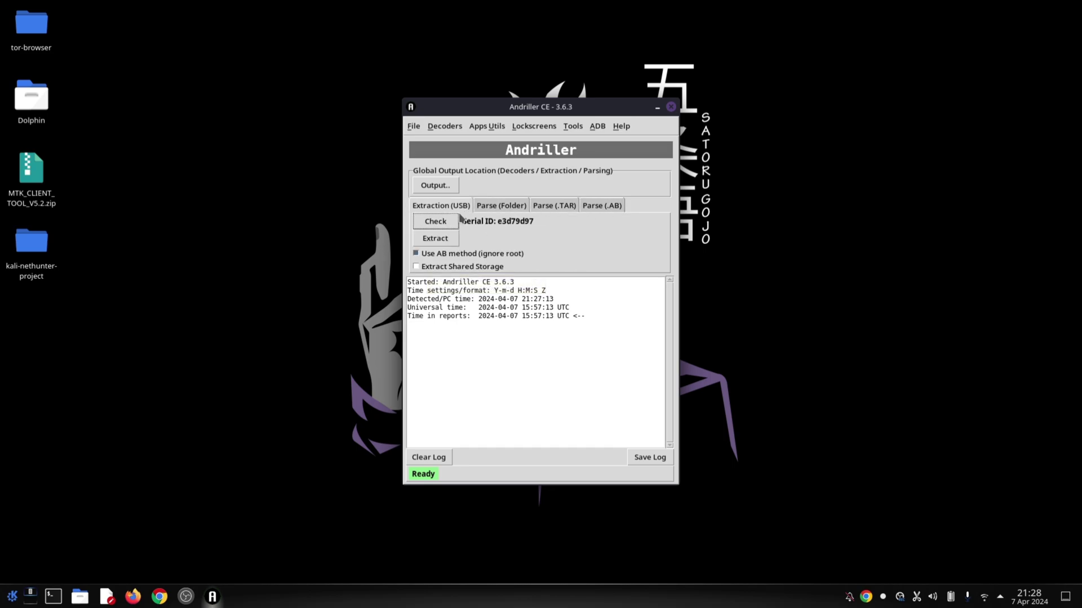
click(435, 238)
Step: Create a Desktop folder named ANDROID and set /home/kali/Desktop/ANDROID as the output location
click(548, 349)
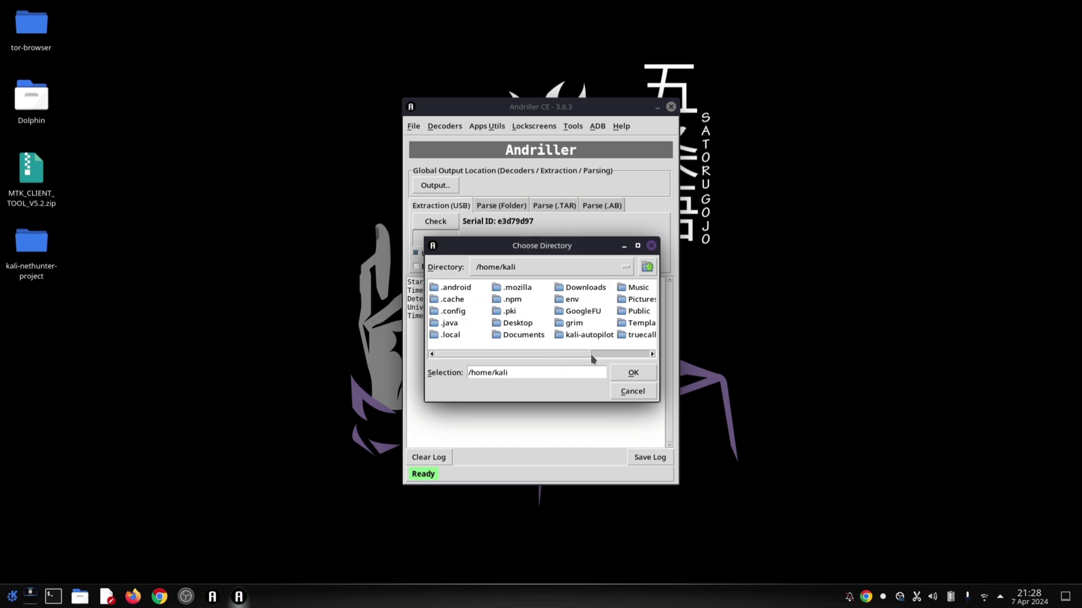
drag(591, 354, 536, 355)
double_click(513, 323)
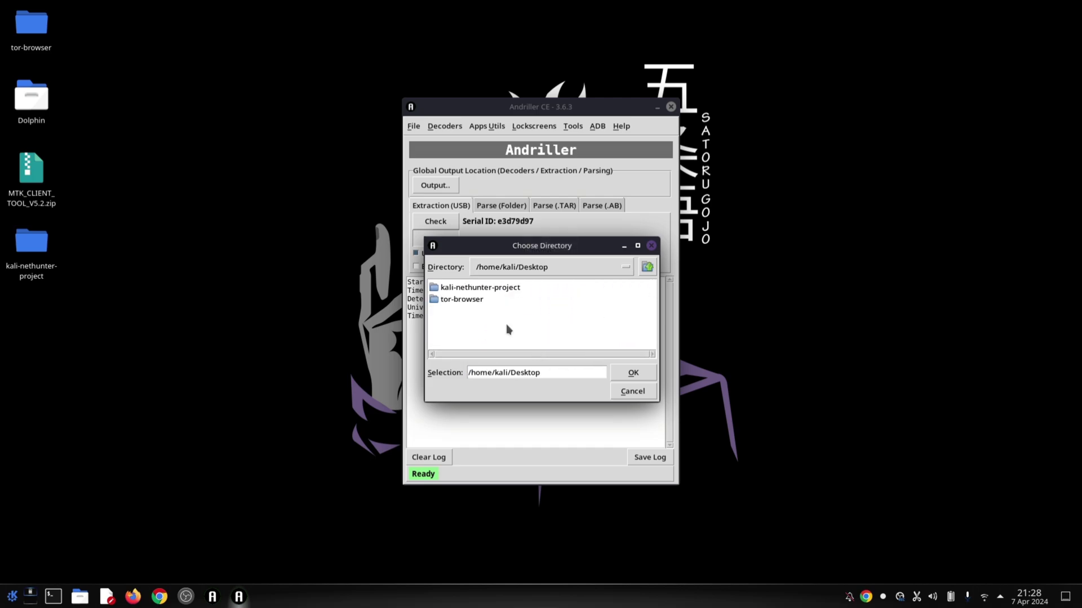
right_click(224, 329)
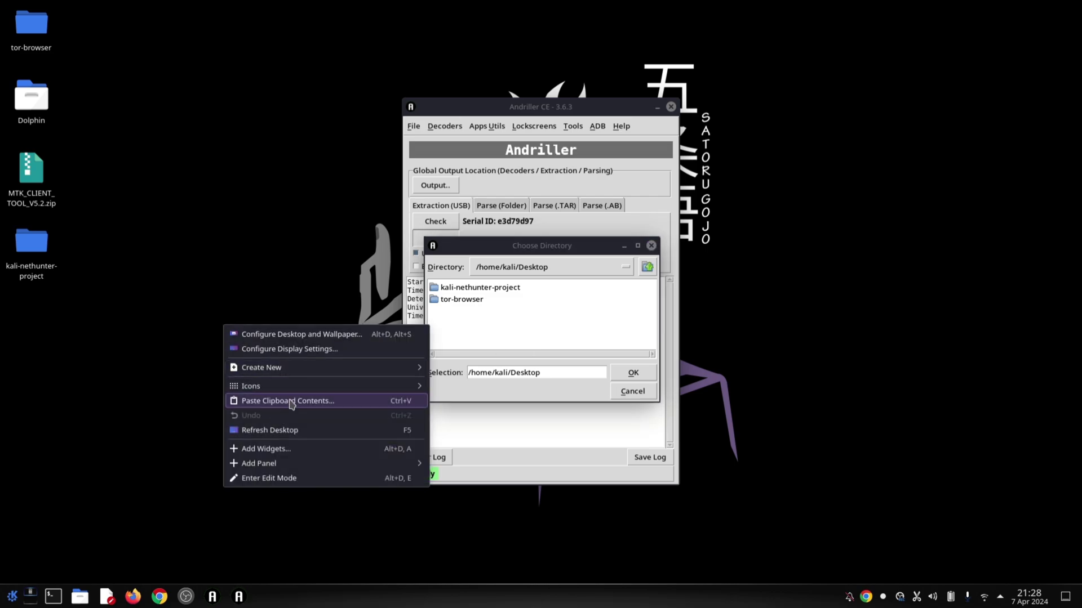
click(471, 372)
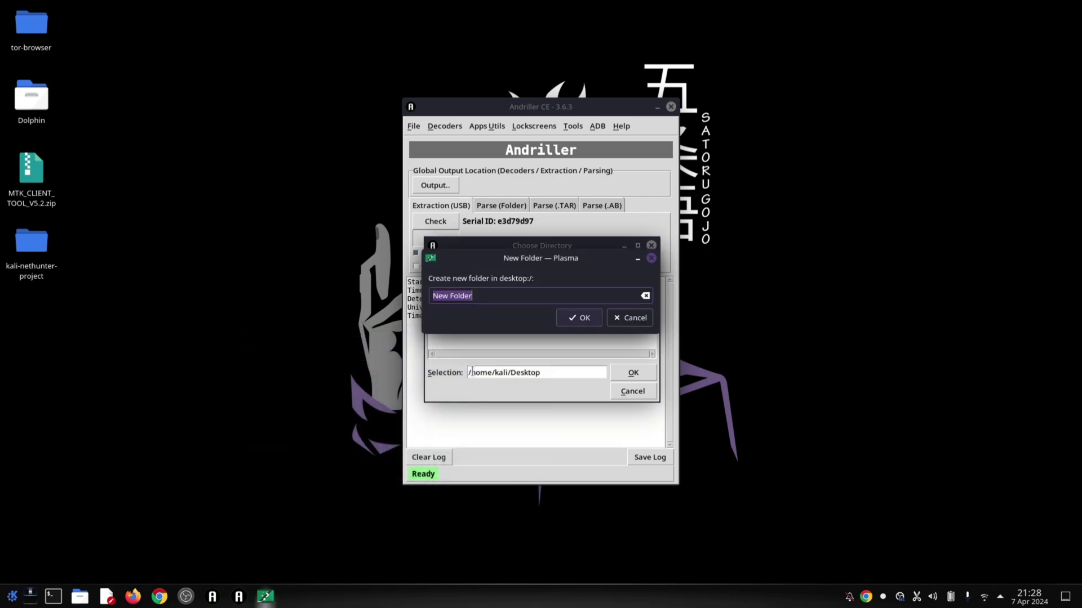
text(ANDROID)
key(Return)
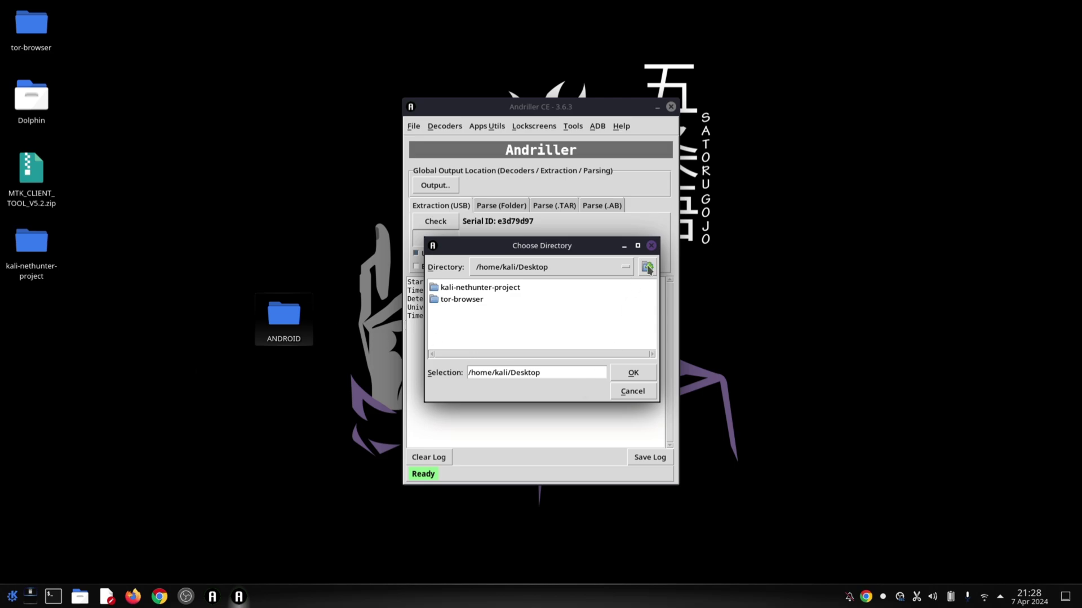
click(648, 267)
double_click(512, 331)
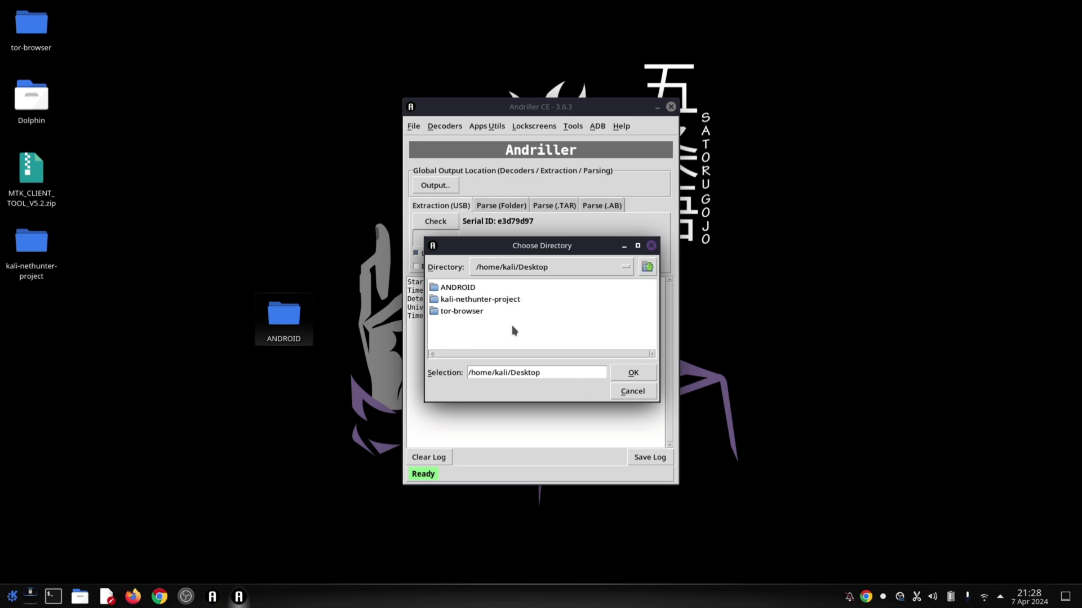
double_click(454, 288)
click(631, 372)
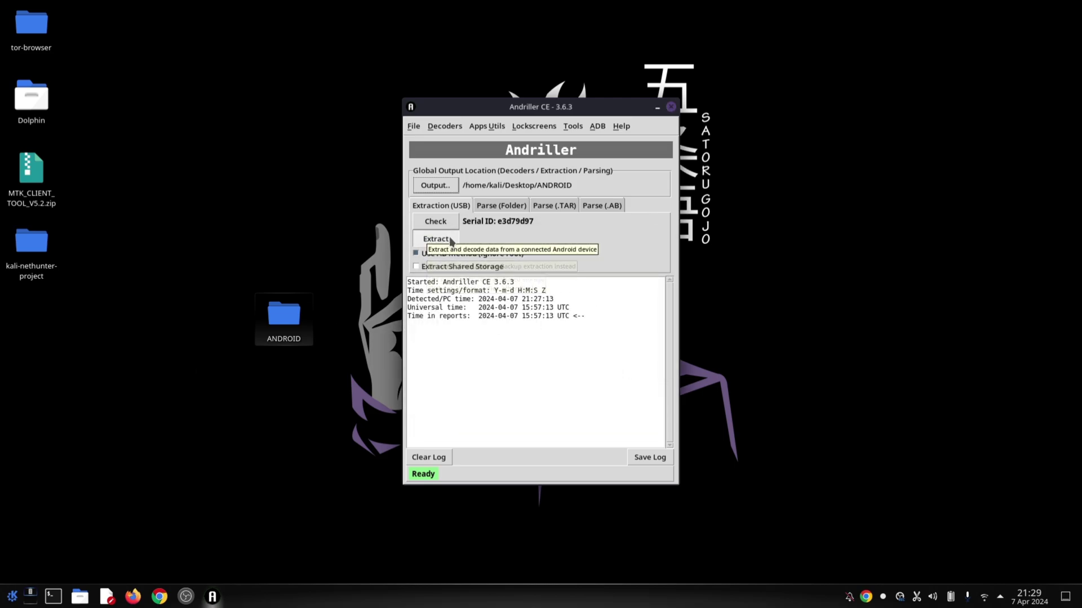
Step: Extract device e3d79d97 via the backup method, accepting the backup prompt
click(436, 238)
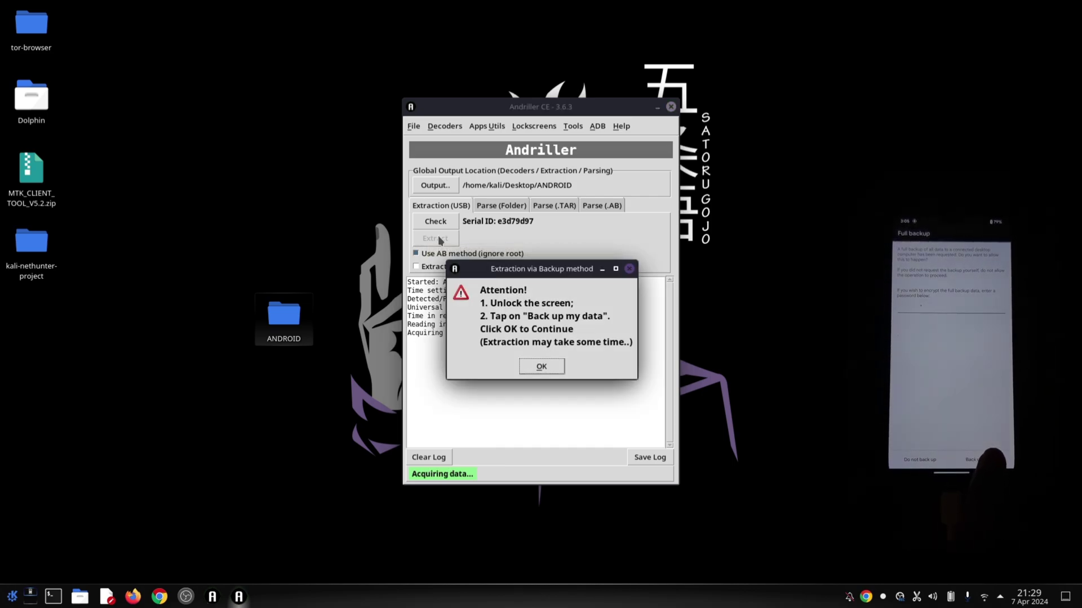
click(541, 366)
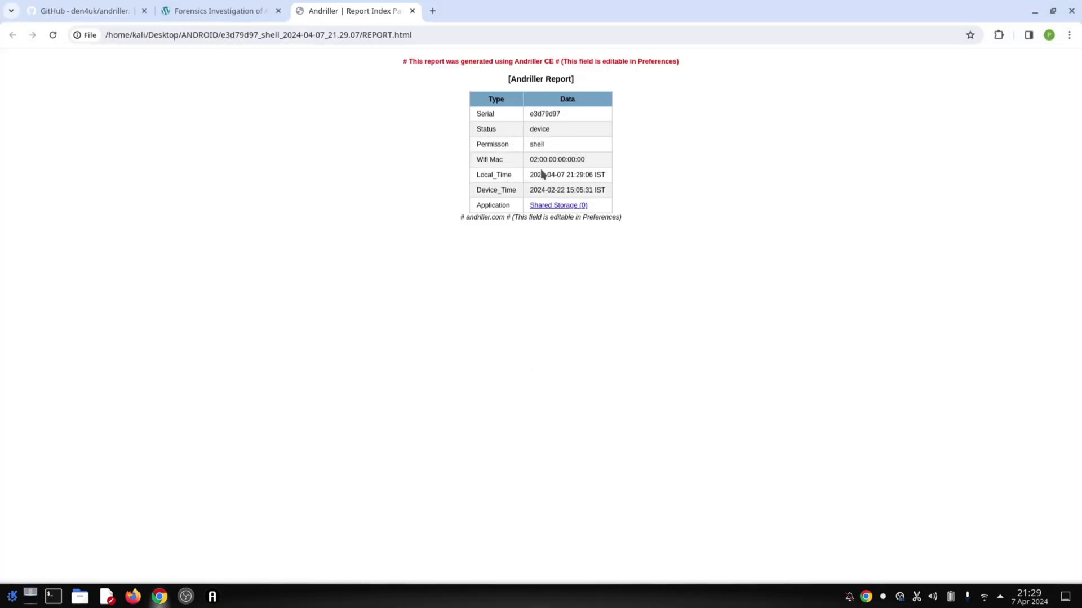
Step: Check Andriller, then view the report's device table and its empty Shared Storage (0) page
click(213, 596)
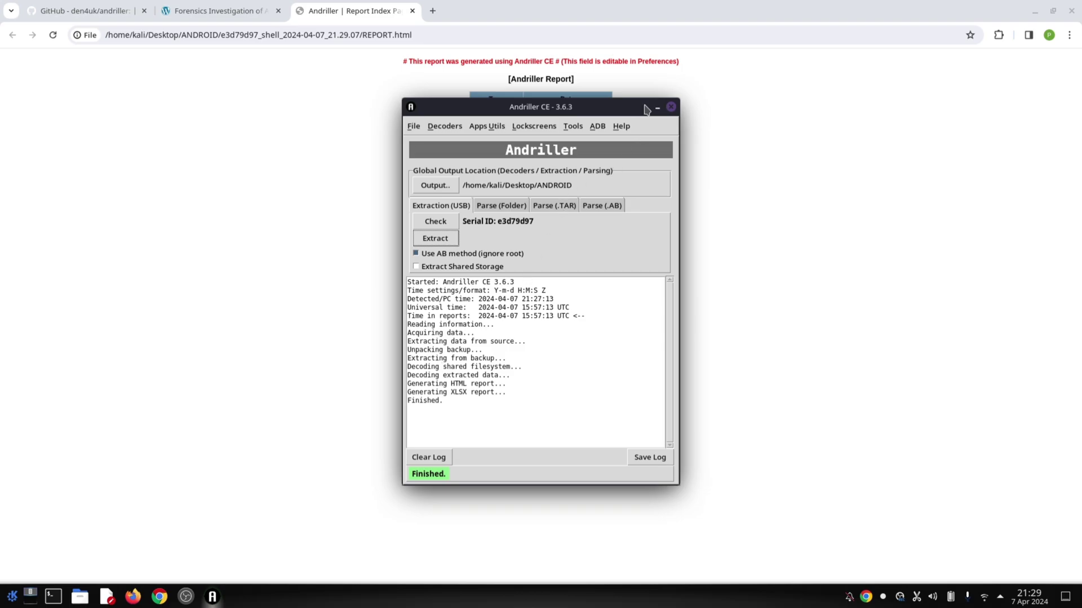
click(658, 108)
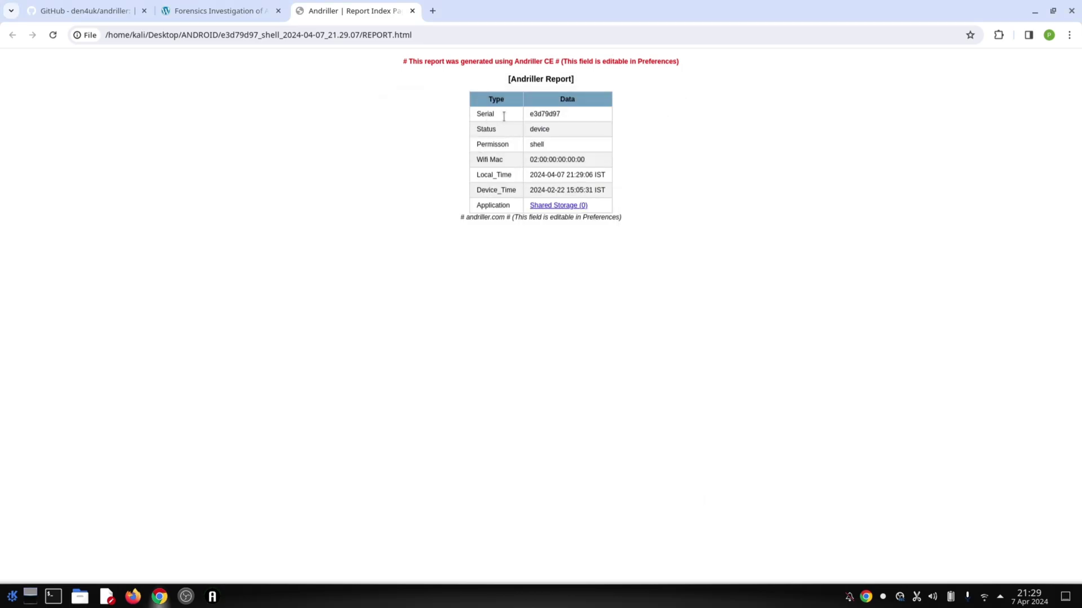
mouse_move(504, 116)
mouse_down()
mouse_move(472, 155)
mouse_move(579, 159)
mouse_move(586, 189)
mouse_move(558, 209)
mouse_up()
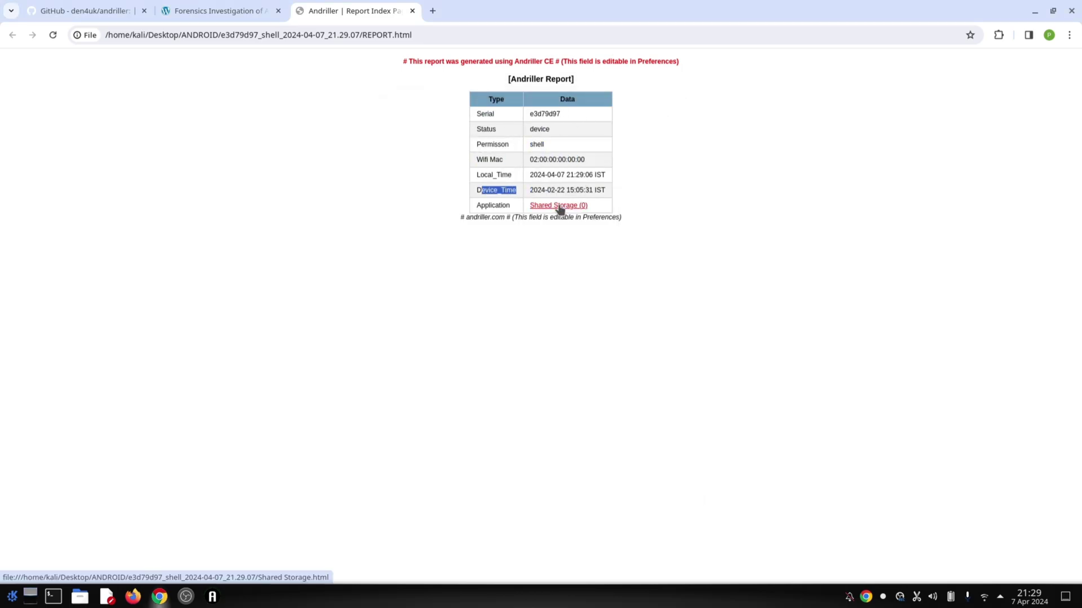
click(559, 209)
Step: Leave the Chrome report and open the first extraction folder inside the desktop ANDROID folder
key(alt+Left)
click(1034, 11)
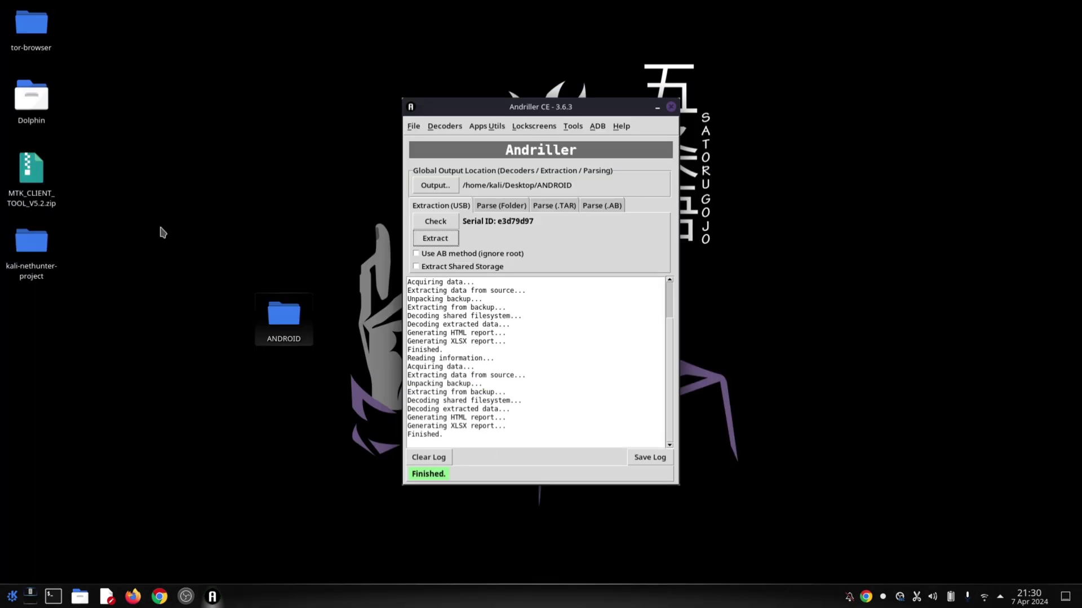
double_click(282, 318)
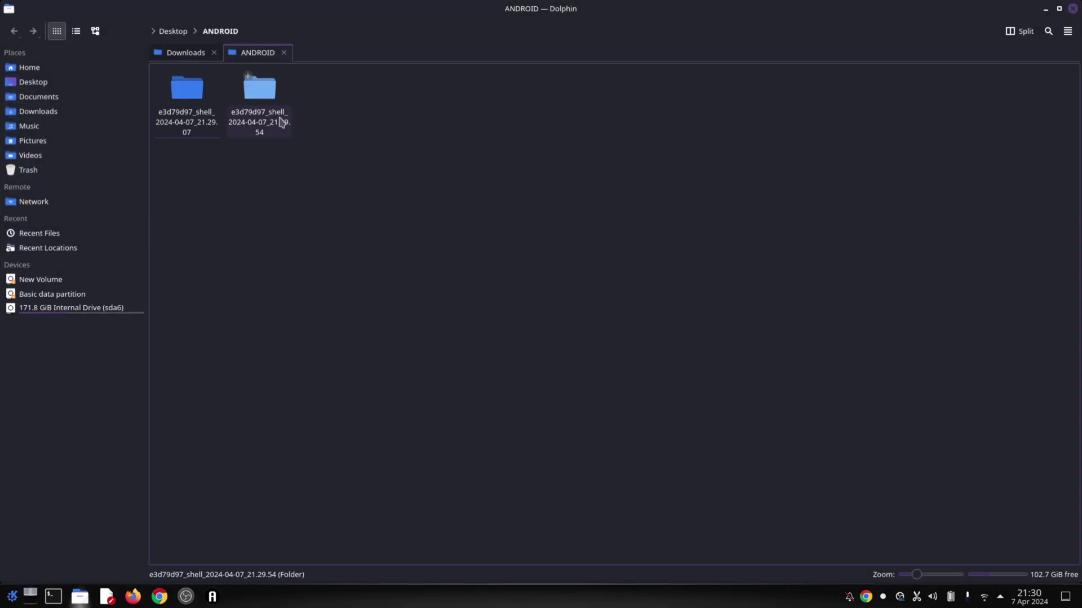
double_click(269, 118)
Step: Browse the extracted app-data folder, then step through the backup and report files
double_click(188, 99)
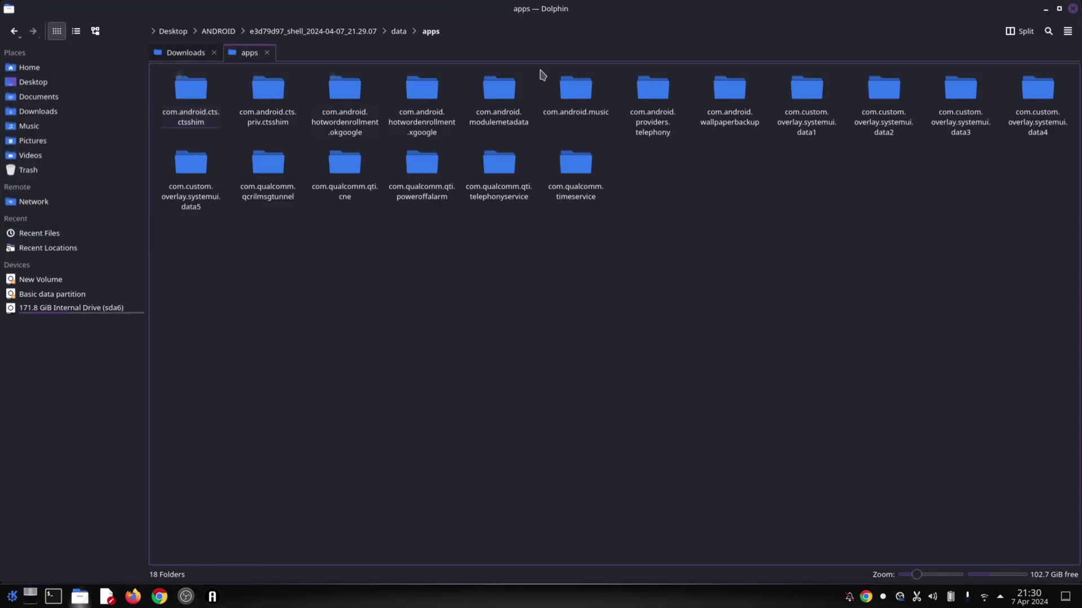
key(alt+Left)
key(alt+Left)
key(Right)
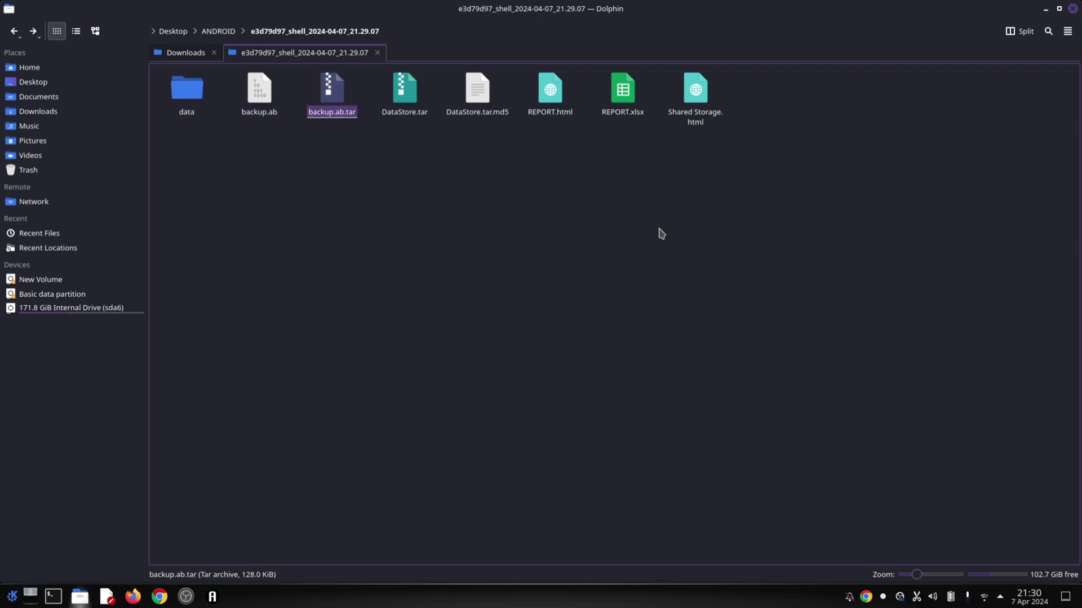
key(Right)
key(Right)
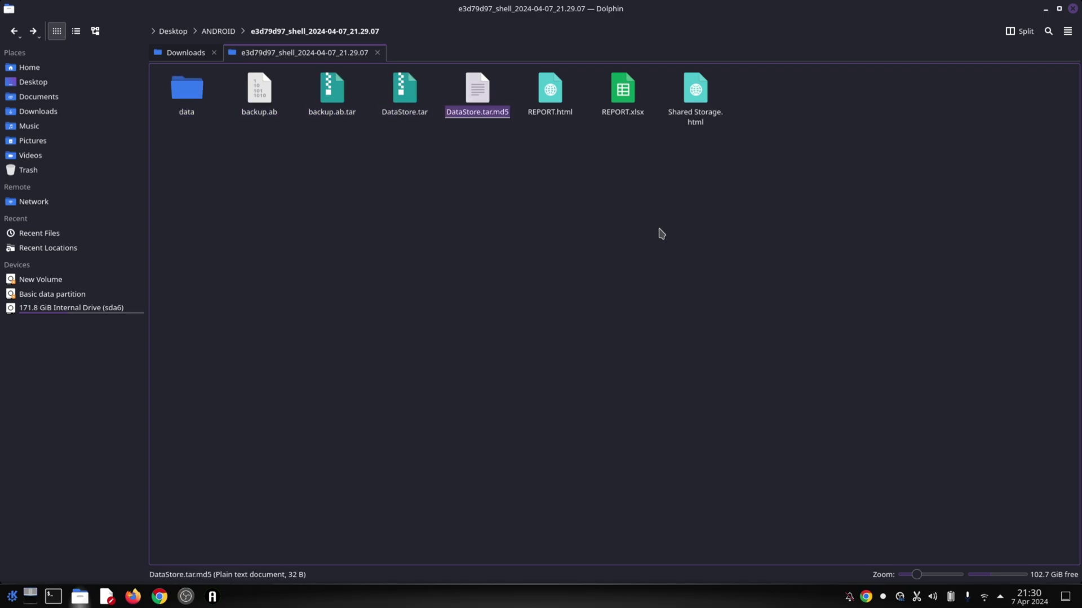
key(Right)
key(Right)
key(Right)
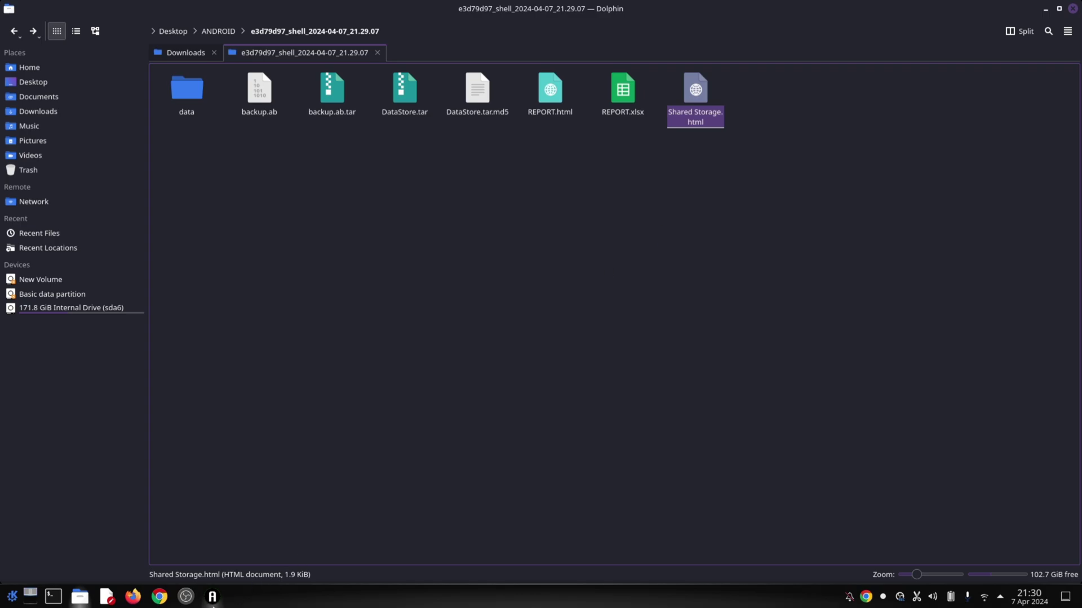
key(alt+Tab)
Step: Review the folder and .TAR parse options, then list decoders for call logs, SMS, browser history and WhatsApp
click(507, 206)
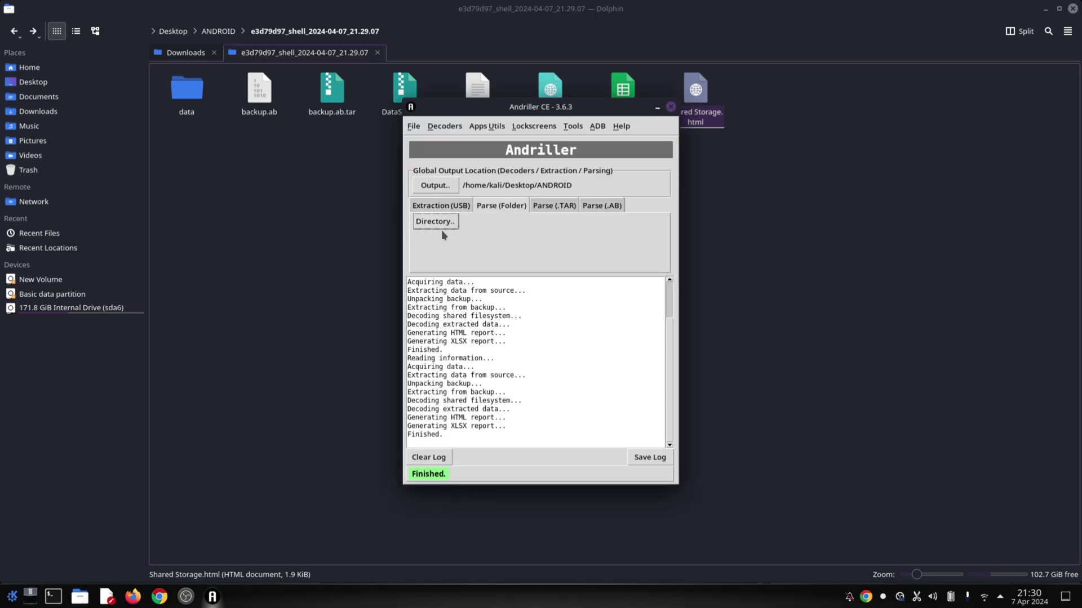
click(560, 206)
drag(597, 103, 731, 141)
click(579, 165)
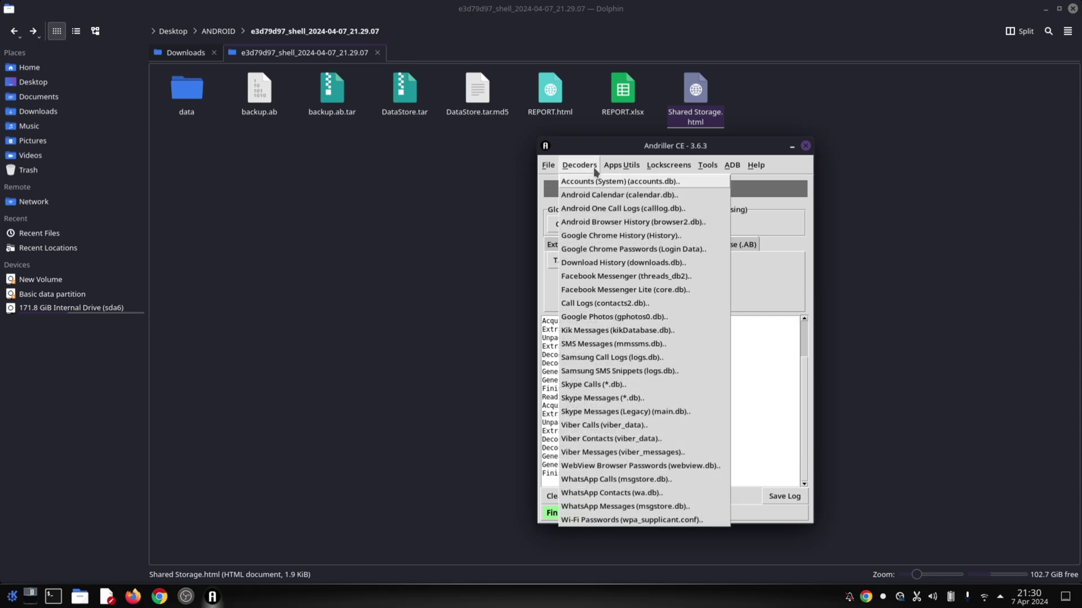